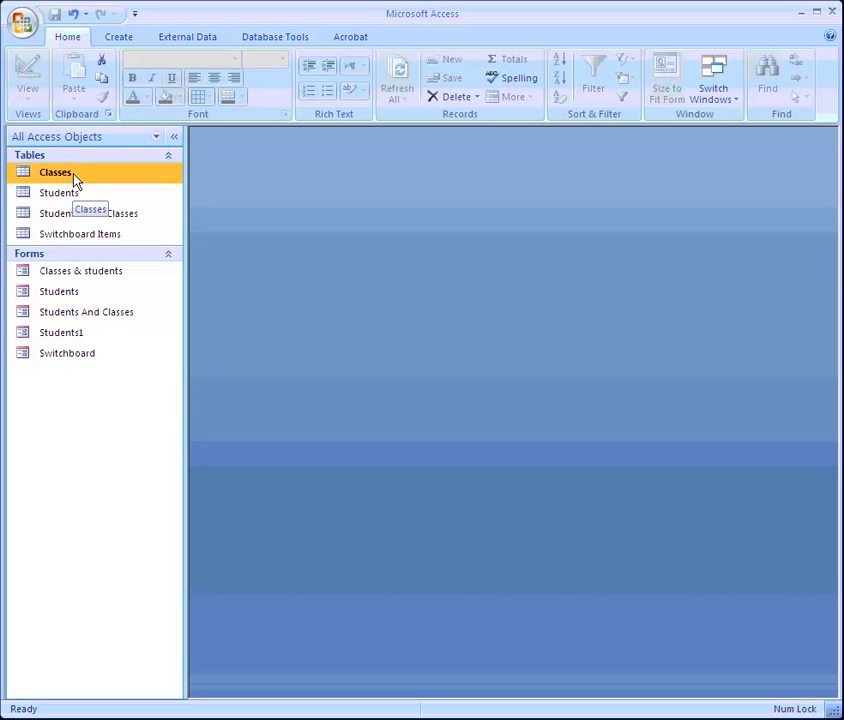
# Step: Open the Classes table, maximize it and show its design with the property sheet closed
pyautogui.click(68, 194)
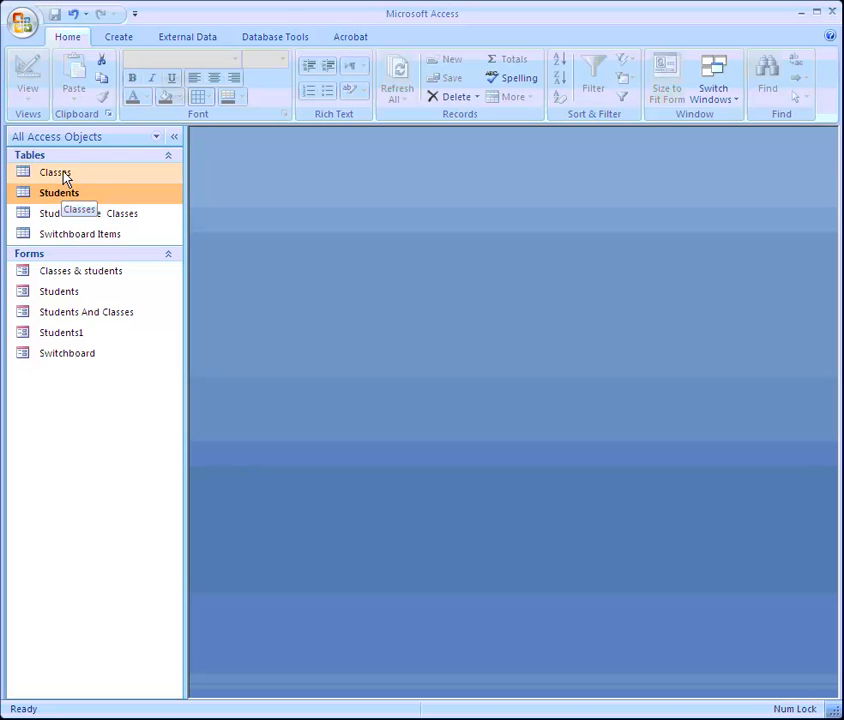
pyautogui.doubleClick(65, 176)
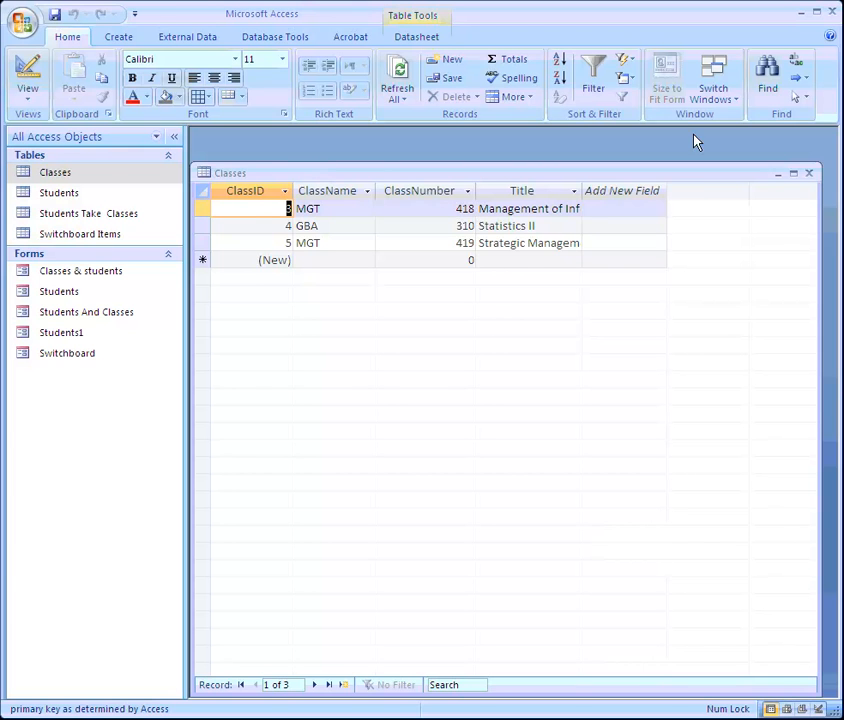
pyautogui.click(793, 173)
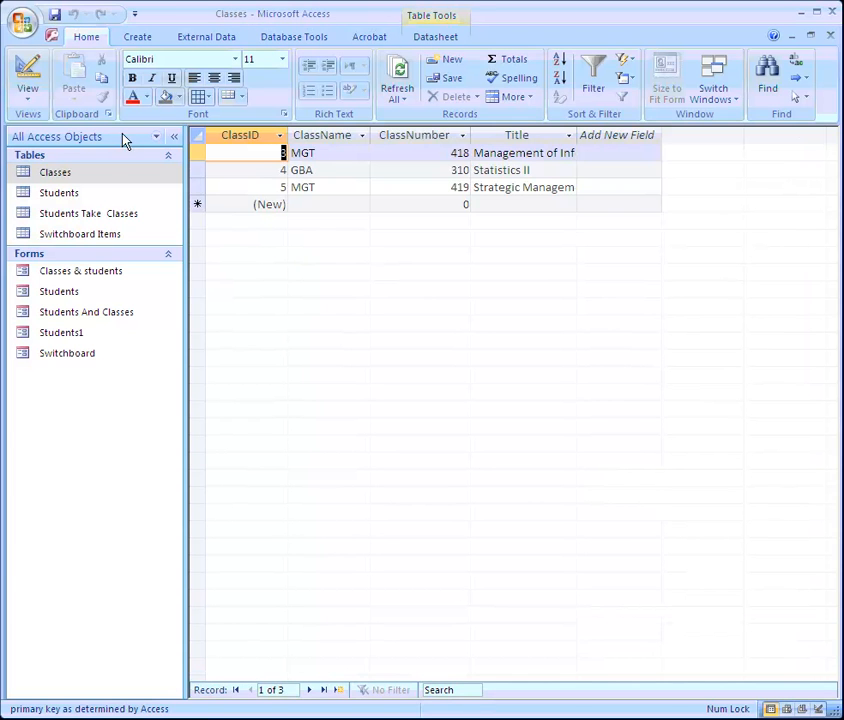
pyautogui.click(28, 80)
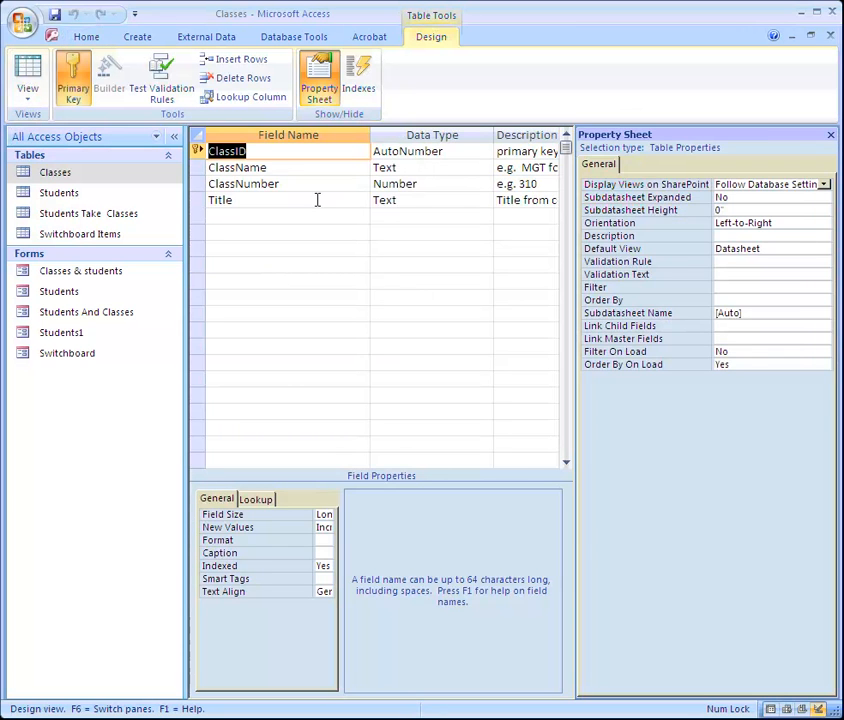
pyautogui.click(830, 134)
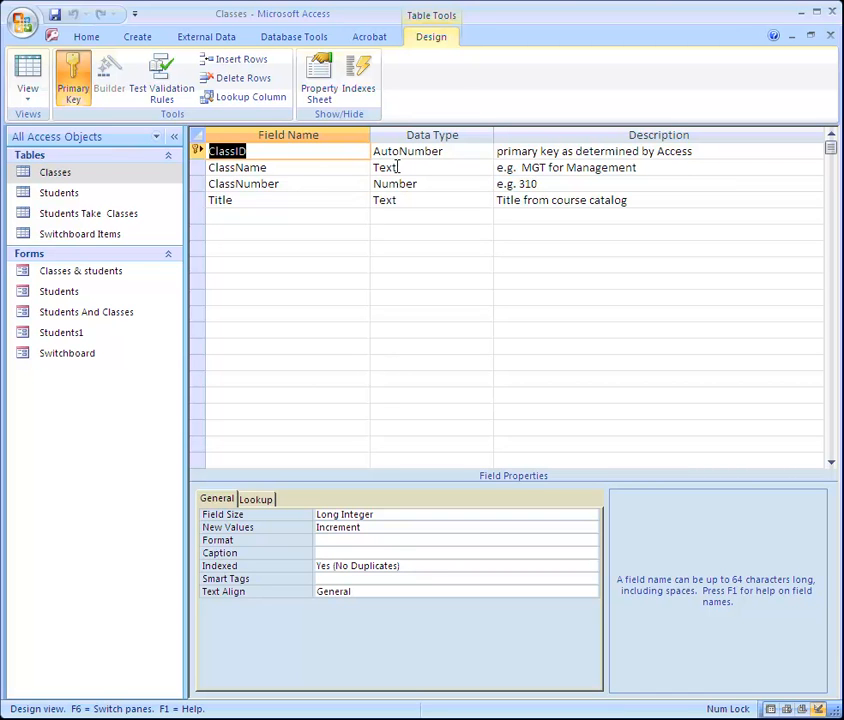
# Step: Return the Classes table to its datasheet and widen the Title column
pyautogui.click(28, 72)
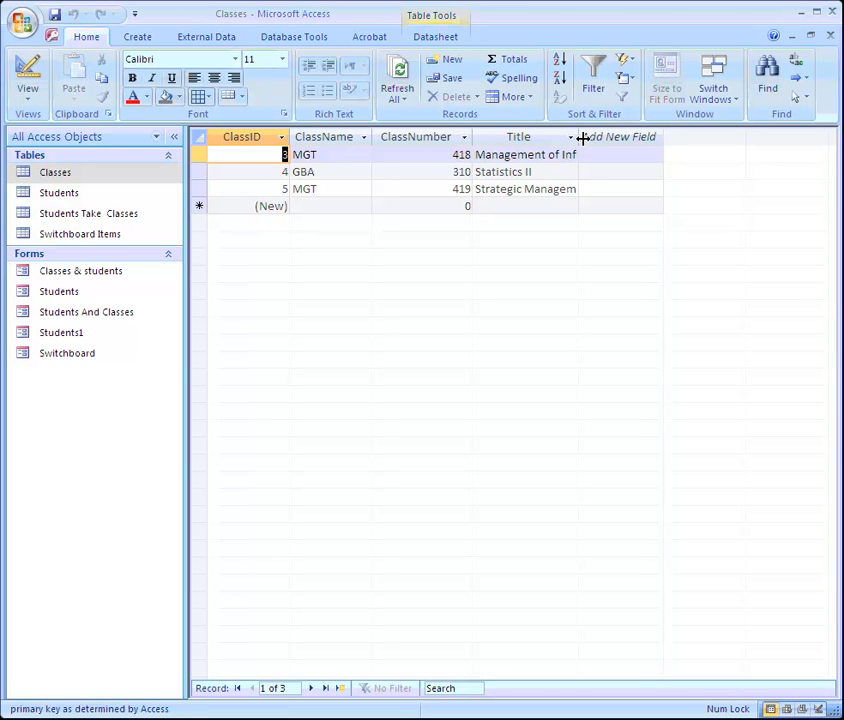
pyautogui.moveTo(580, 137); pyautogui.dragTo(618, 137)
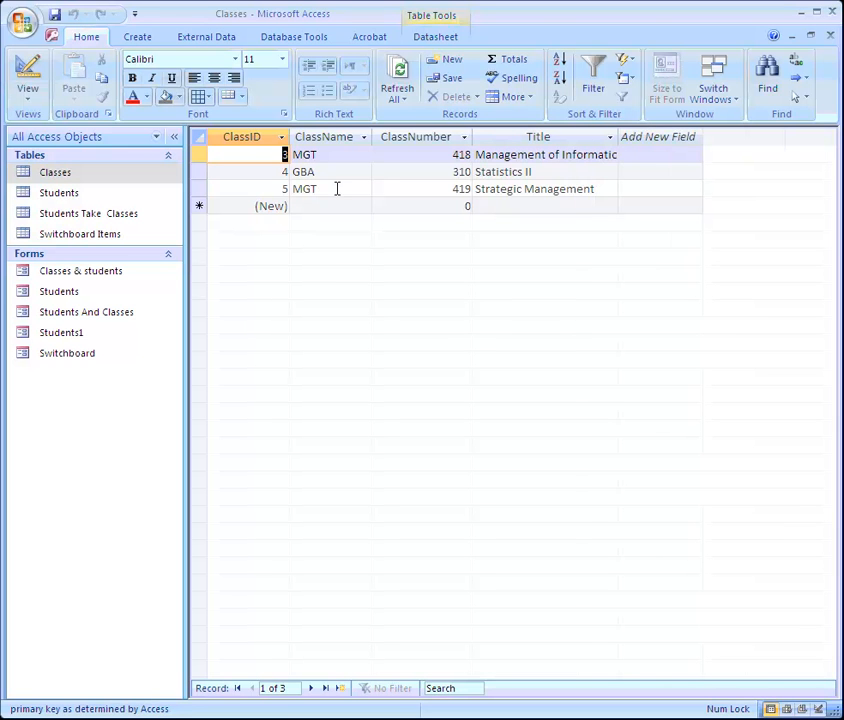
# Step: Change the ClassName of the record with ClassID 3 to "mIs"
pyautogui.click(338, 155)
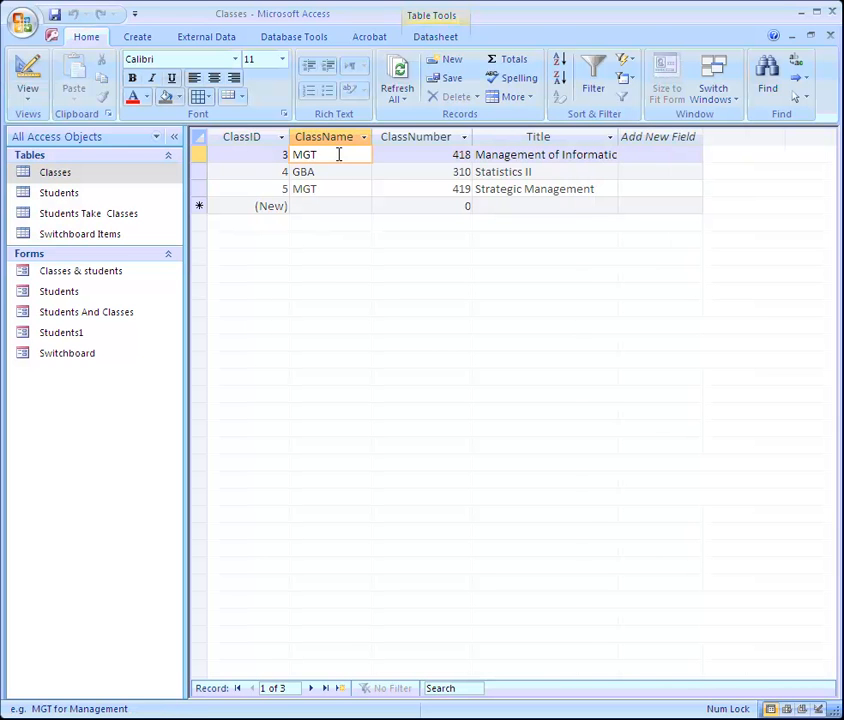
pyautogui.moveTo(320, 155); pyautogui.dragTo(293, 155)
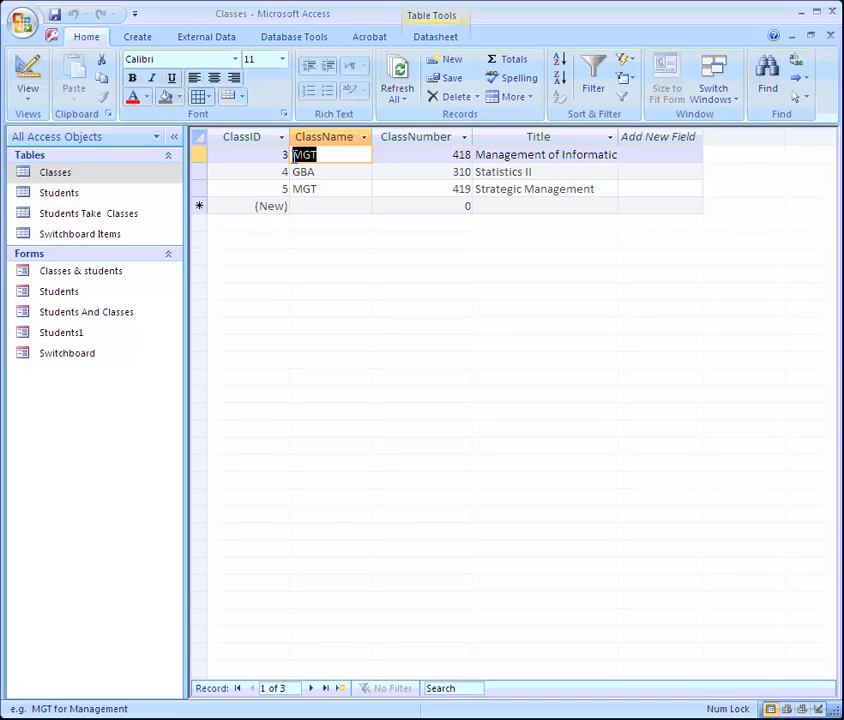
pyautogui.write('MIS')
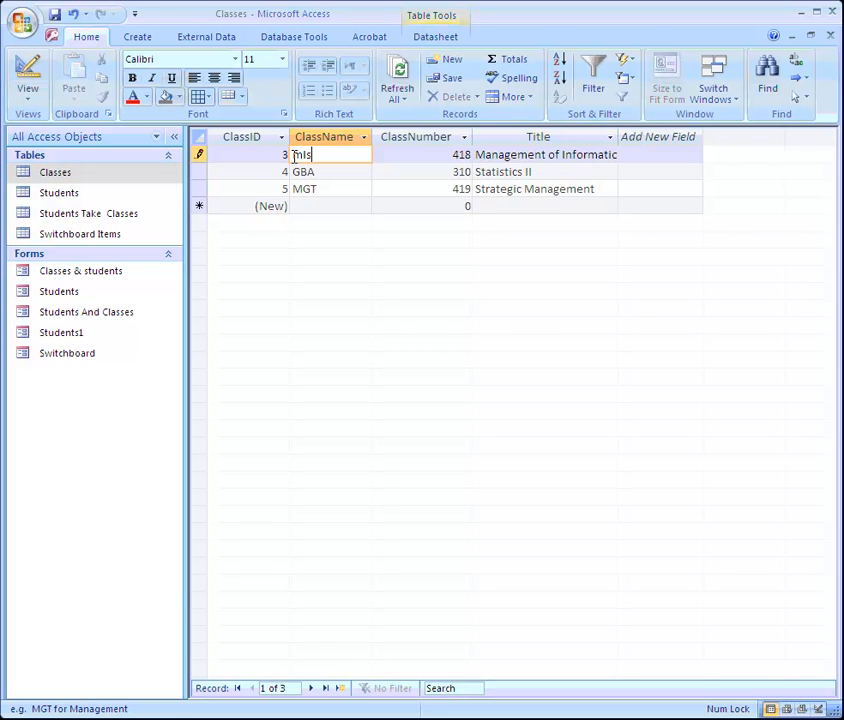
pyautogui.click(331, 185)
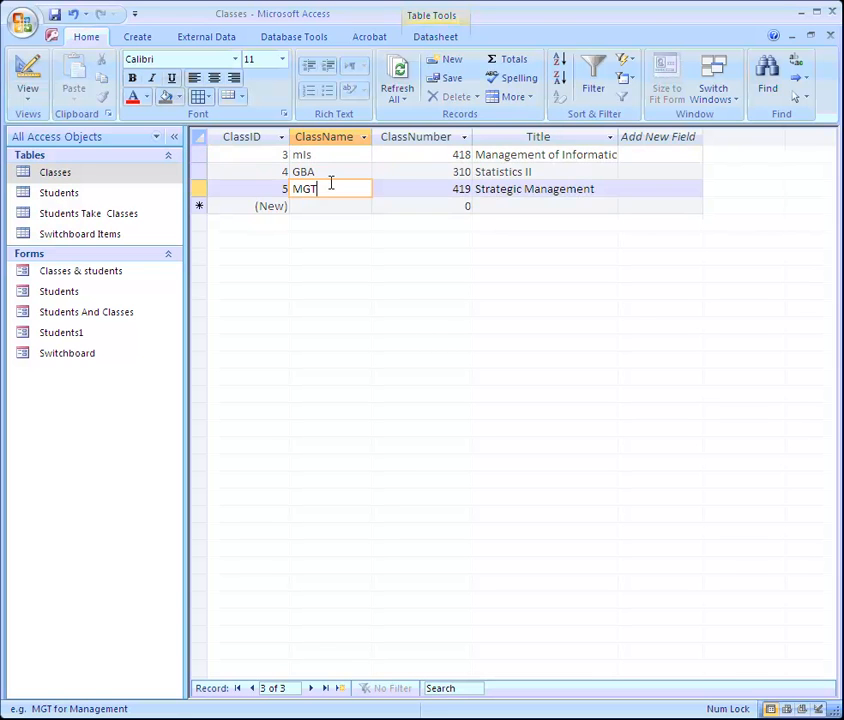
# Step: Restore the ClassName of the record with ClassID 3 to MGT
pyautogui.moveTo(320, 155); pyautogui.dragTo(273, 167)
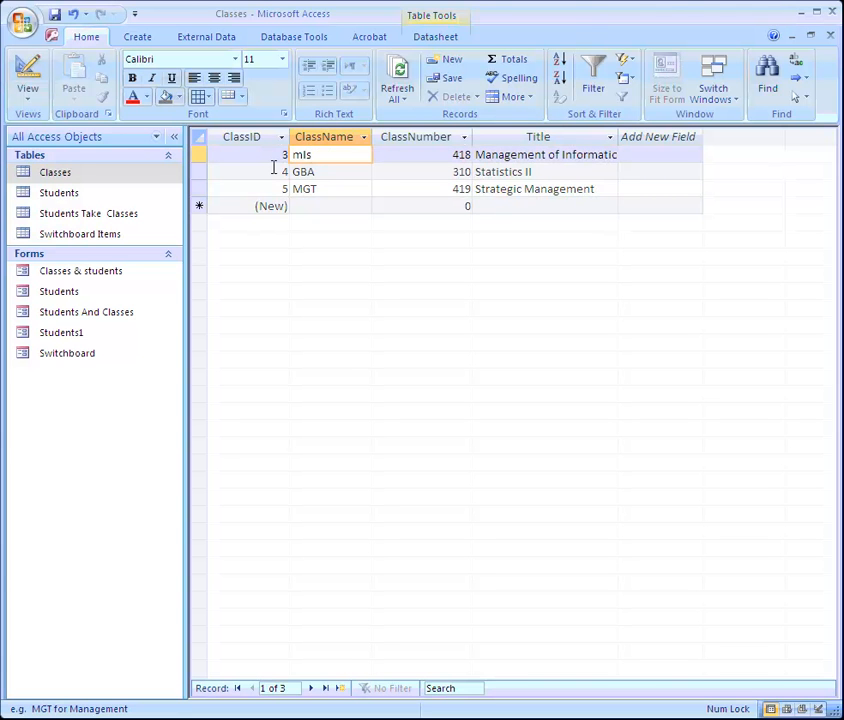
pyautogui.write('MGT')
pyautogui.press('Tab')
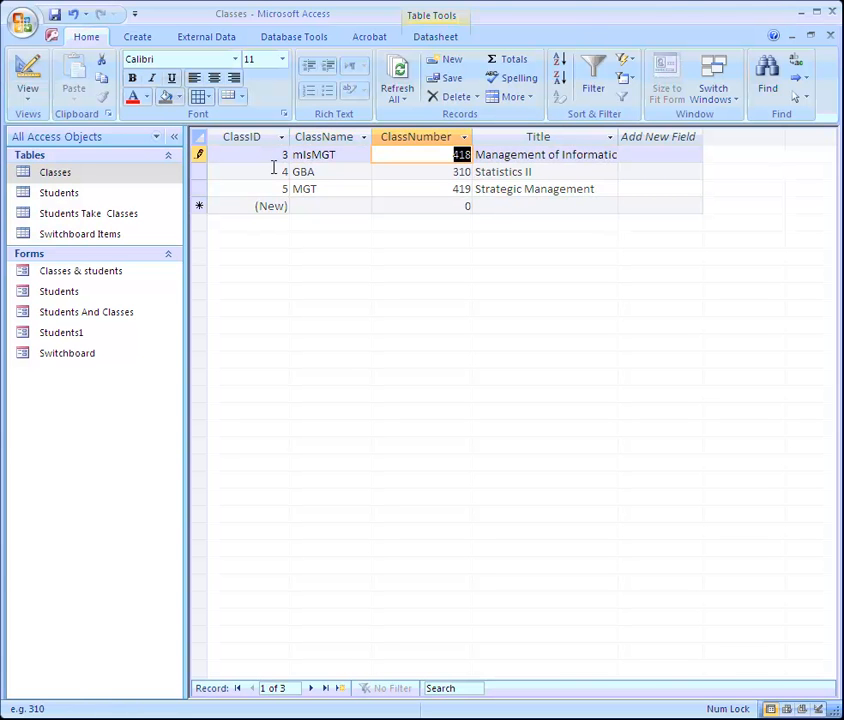
pyautogui.click(335, 155)
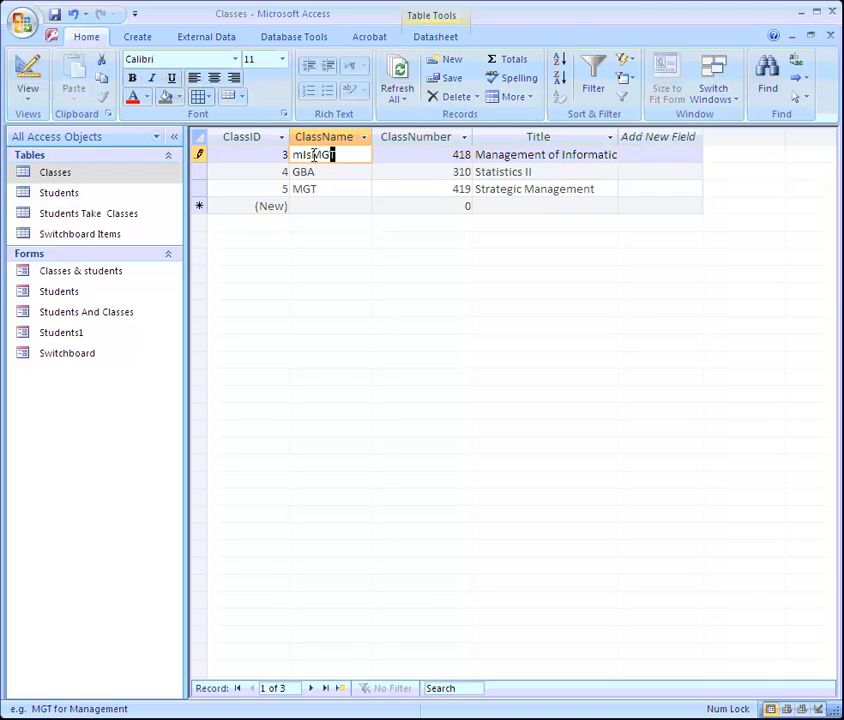
pyautogui.write('MGT')
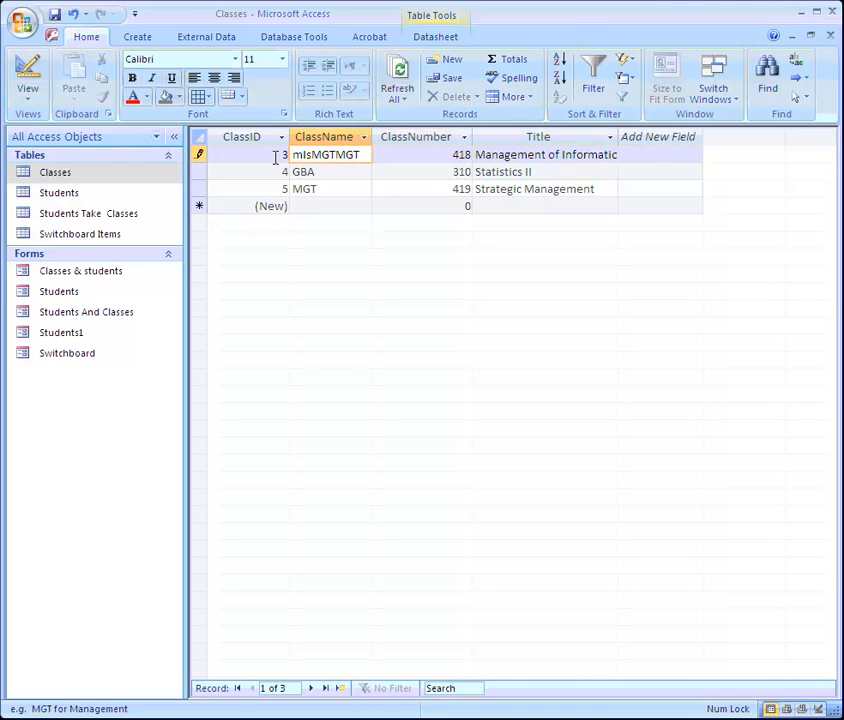
pyautogui.press('BackSpace')
pyautogui.press('BackSpace')
pyautogui.press('BackSpace')
pyautogui.press('BackSpace')
pyautogui.press('BackSpace')
pyautogui.press('BackSpace')
pyautogui.press('BackSpace')
pyautogui.press('BackSpace')
pyautogui.press('BackSpace')
pyautogui.write('MGT')
pyautogui.press('Tab')
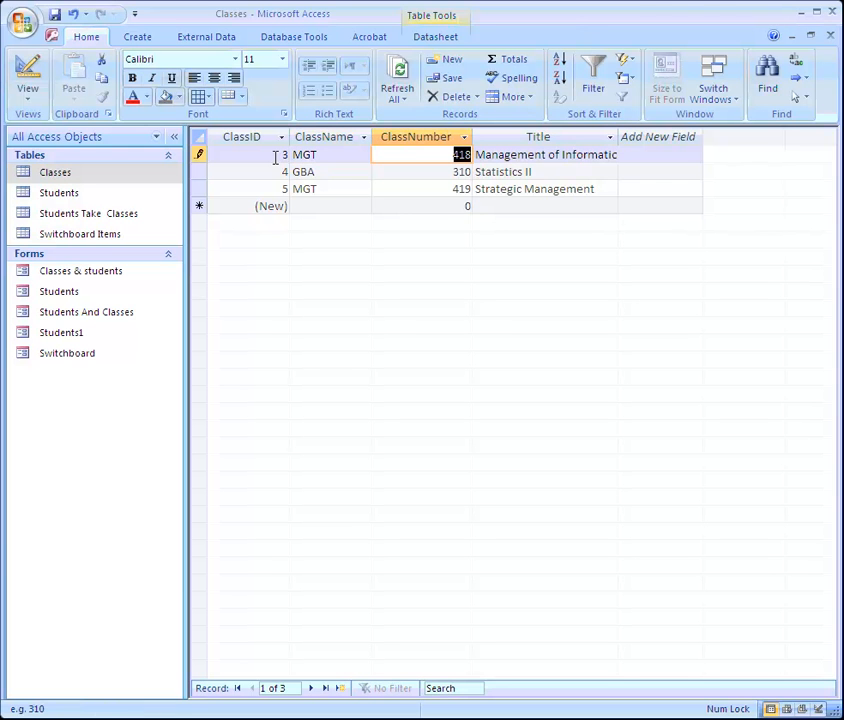
# Step: In the Classes table design, start the Lookup Wizard for ClassName and choose to type in the values
pyautogui.click(28, 75)
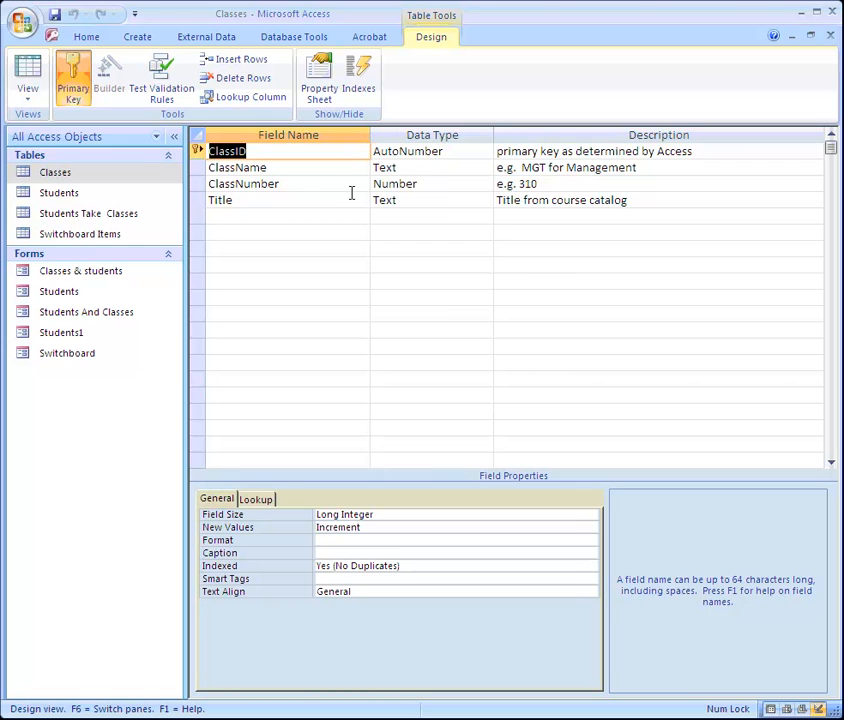
pyautogui.click(475, 169)
pyautogui.click(486, 169)
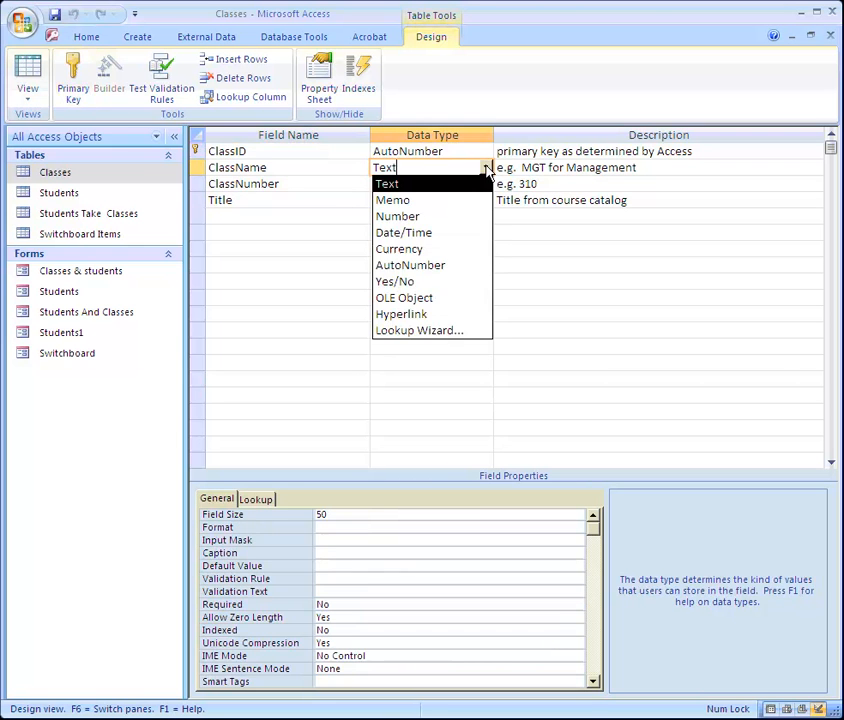
pyautogui.click(463, 332)
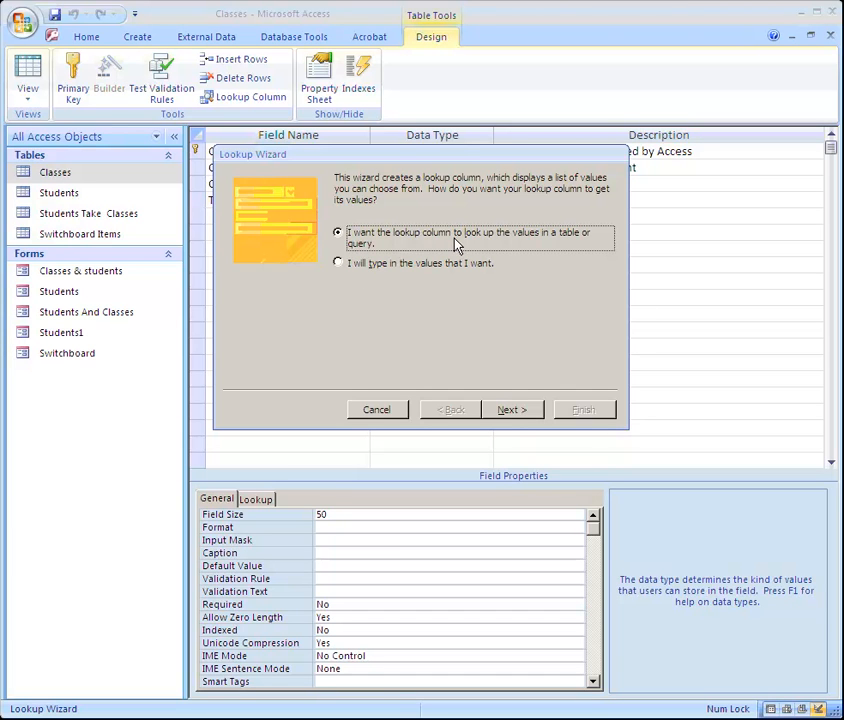
pyautogui.click(340, 264)
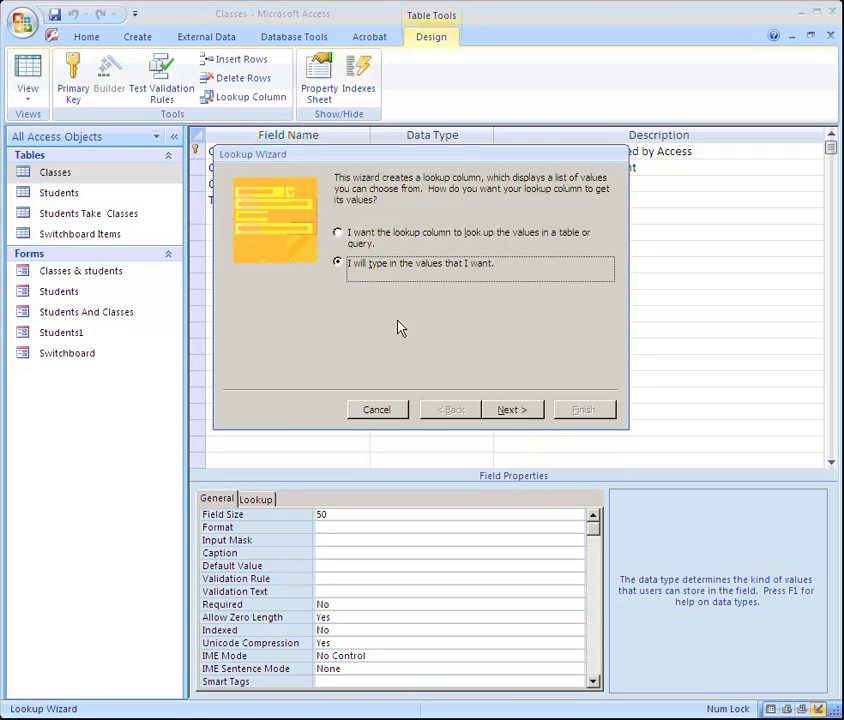
pyautogui.click(505, 409)
# Step: Enter MGT, MKT, ACC, FIN and GBA as the values of the single lookup column
pyautogui.click(284, 279)
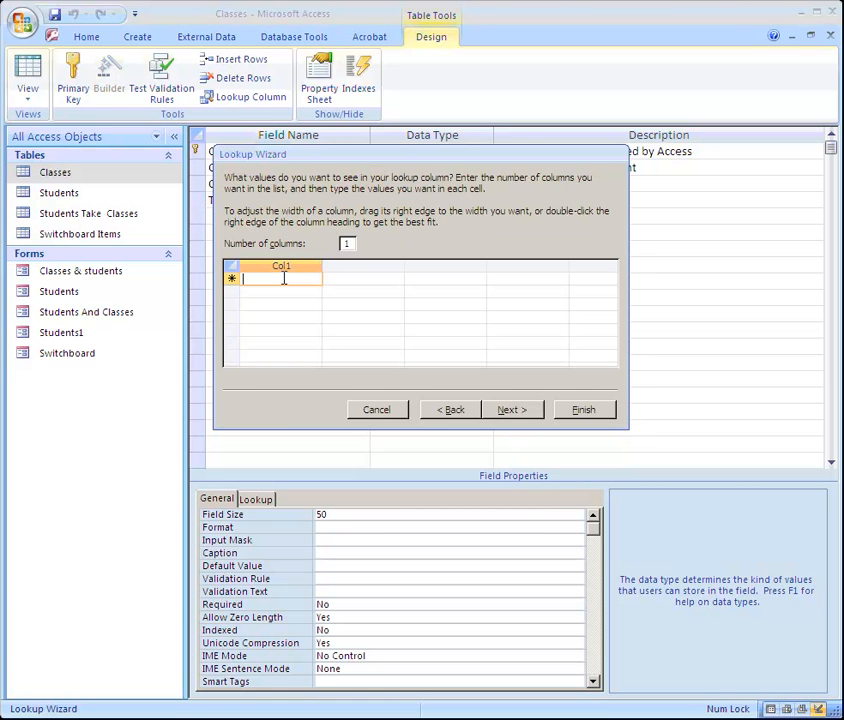
pyautogui.press('capslock')
pyautogui.write('MGT')
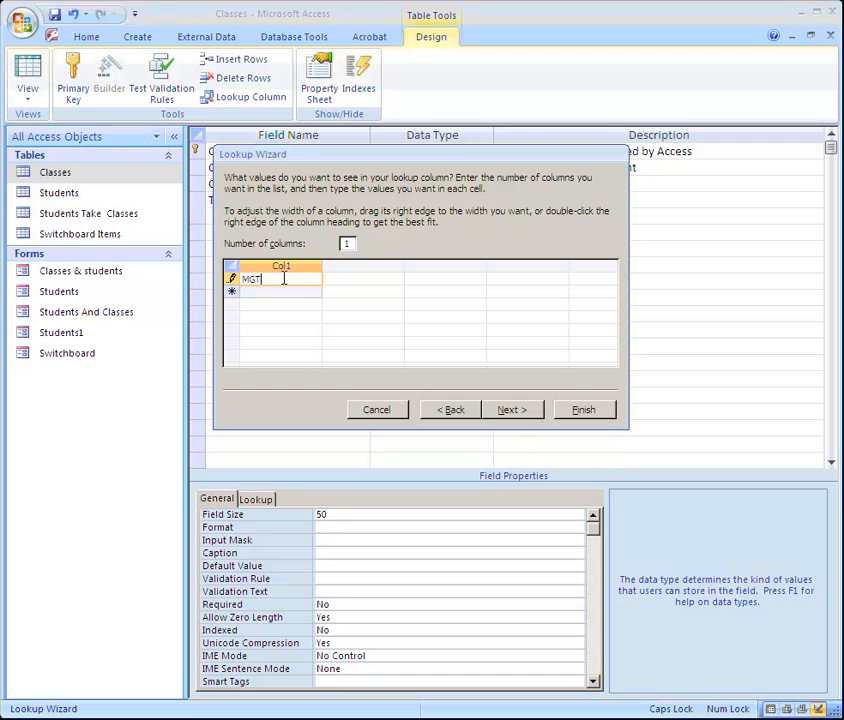
pyautogui.press('Return')
pyautogui.write('MKT')
pyautogui.press('Return')
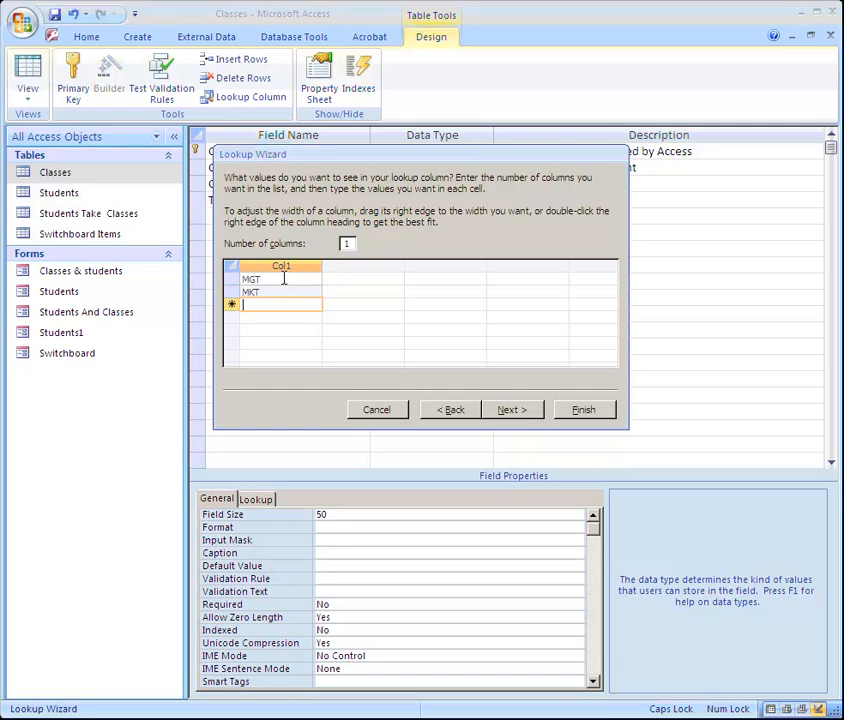
pyautogui.write('ACC')
pyautogui.press('Return')
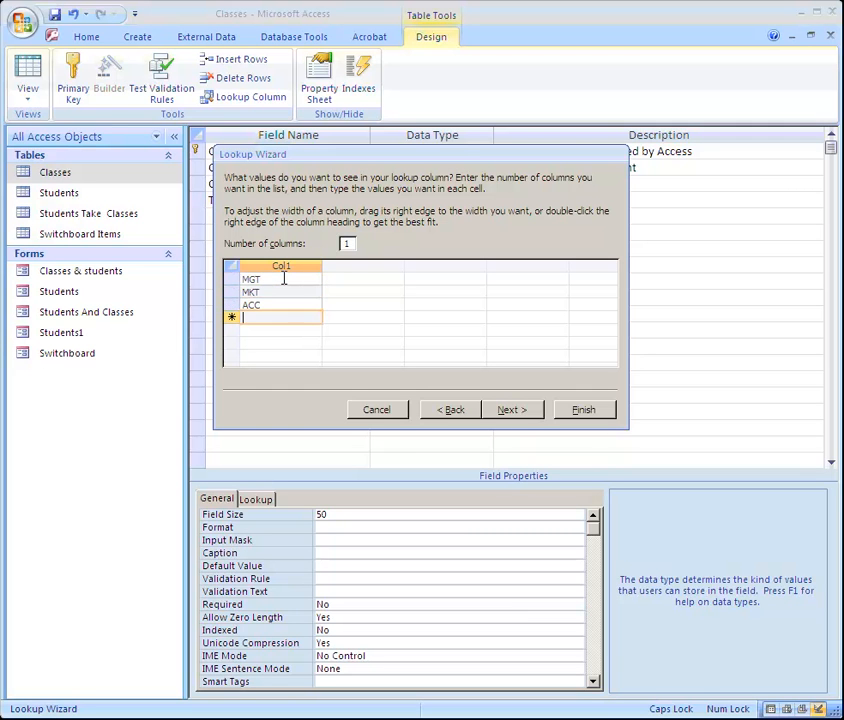
pyautogui.write('FIN')
pyautogui.press('Return')
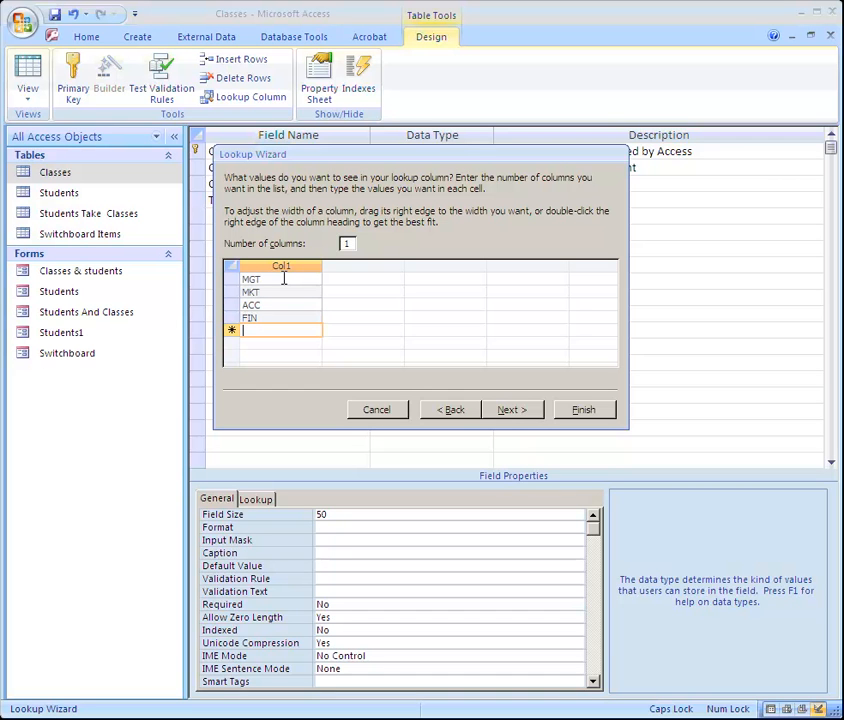
pyautogui.write('GBA')
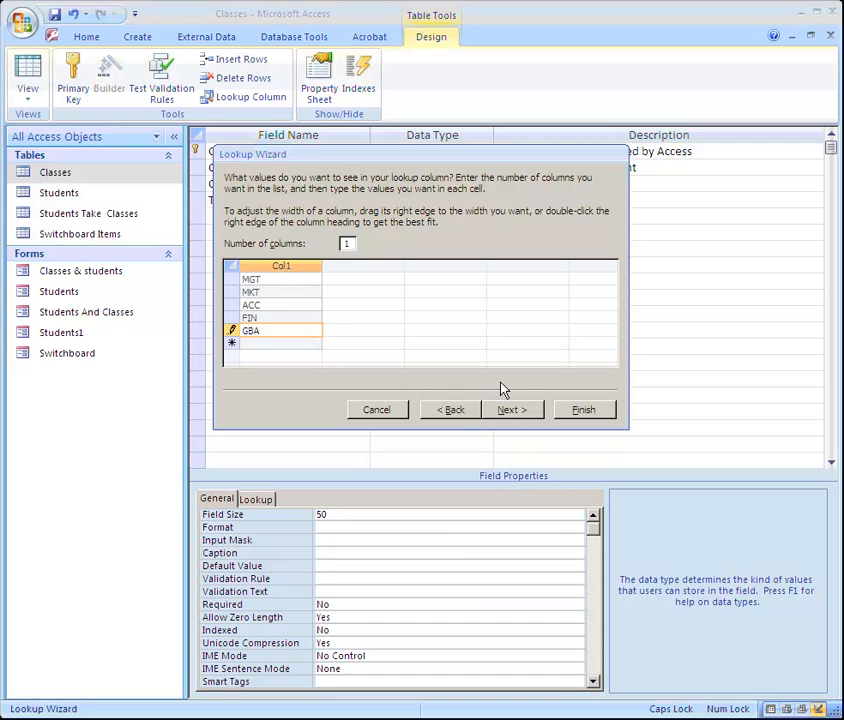
# Step: Complete the Lookup Wizard keeping the label ClassName, and save the Classes table while returning to its datasheet
pyautogui.click(505, 411)
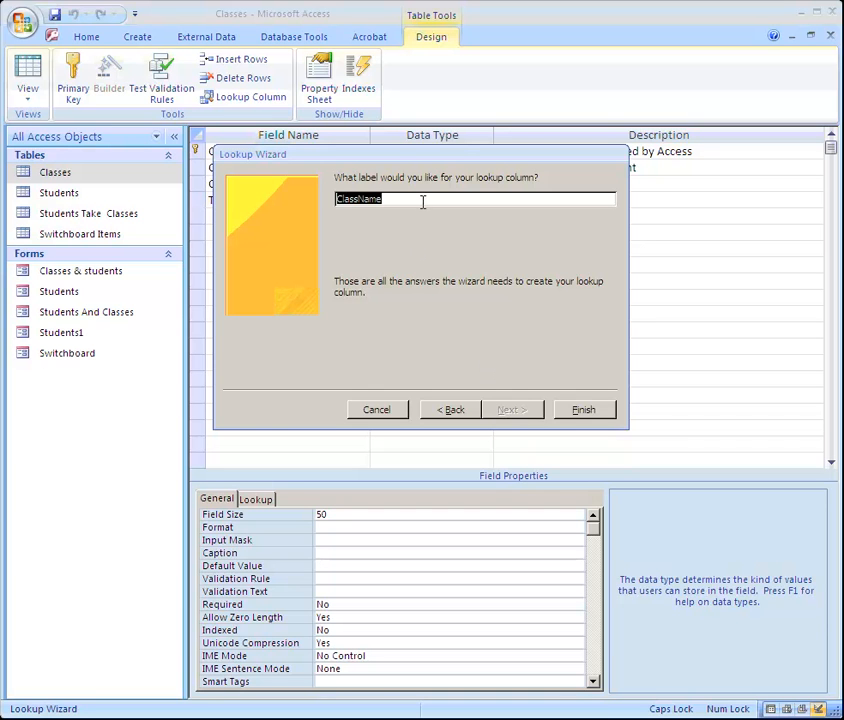
pyautogui.click(588, 410)
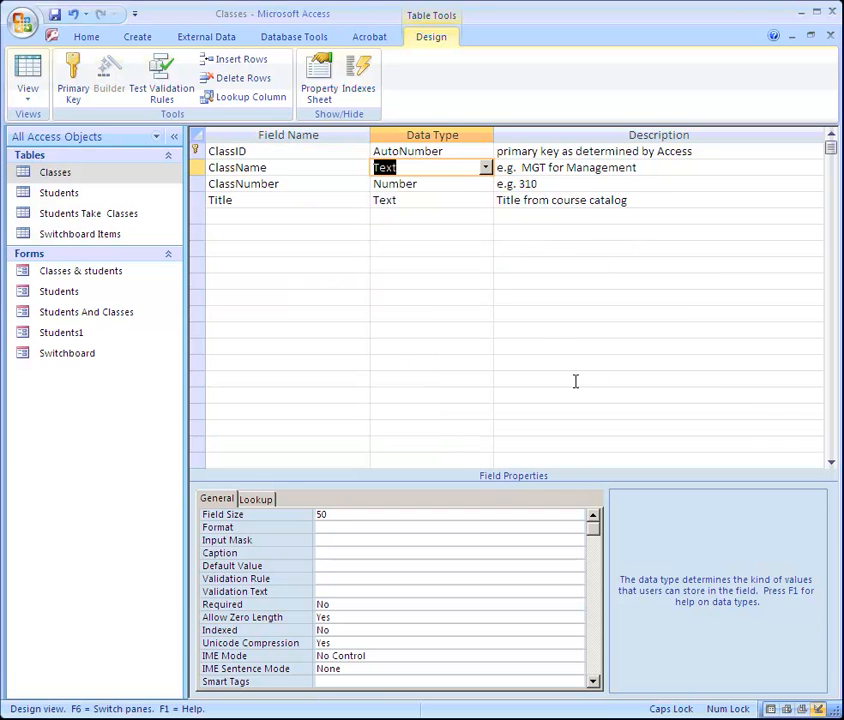
pyautogui.click(28, 80)
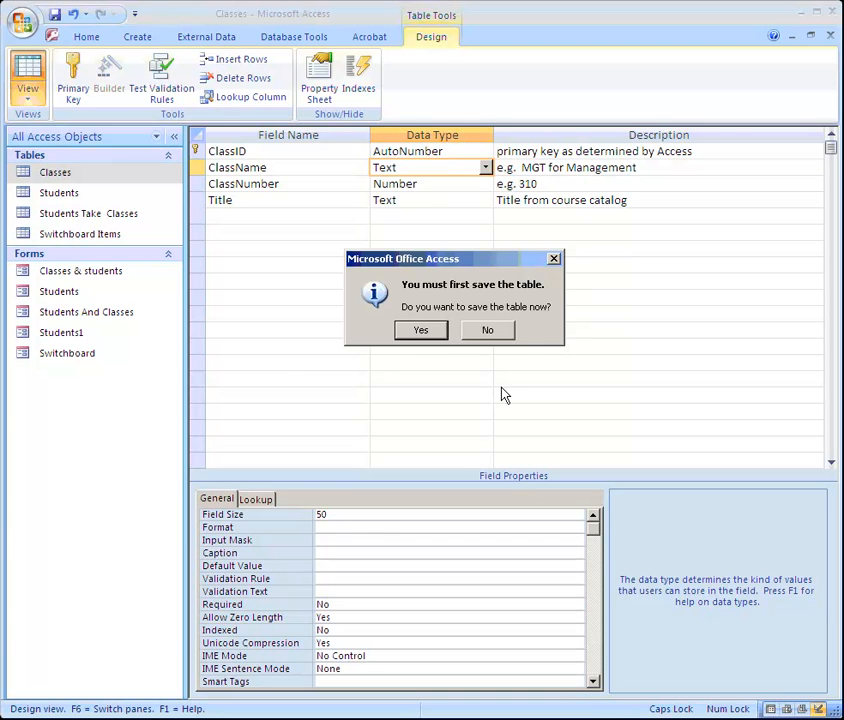
pyautogui.click(424, 330)
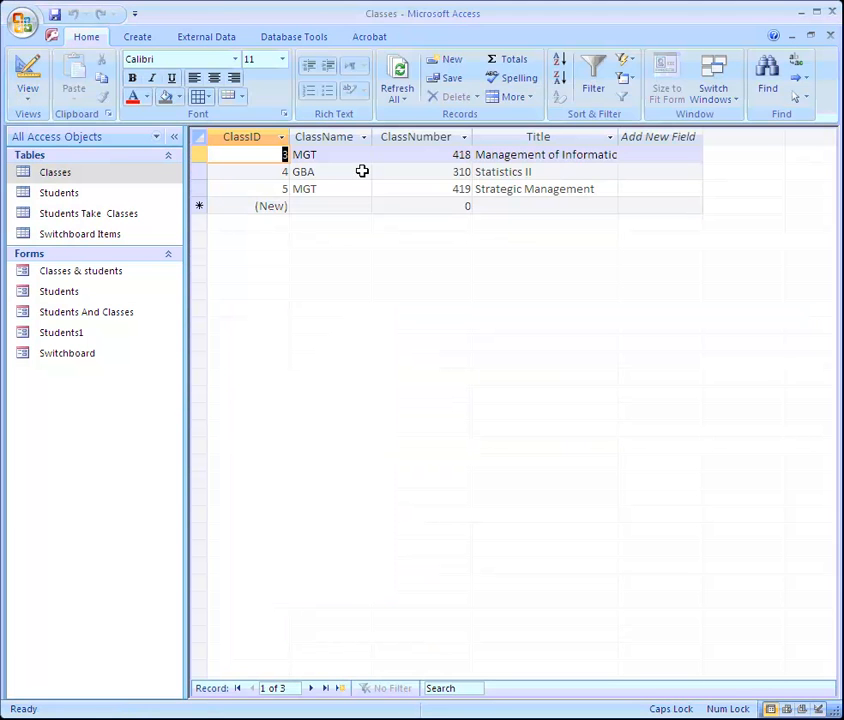
# Step: Show the list of ClassName choices for the first record and close it without changing the value
pyautogui.click(352, 153)
pyautogui.click(364, 155)
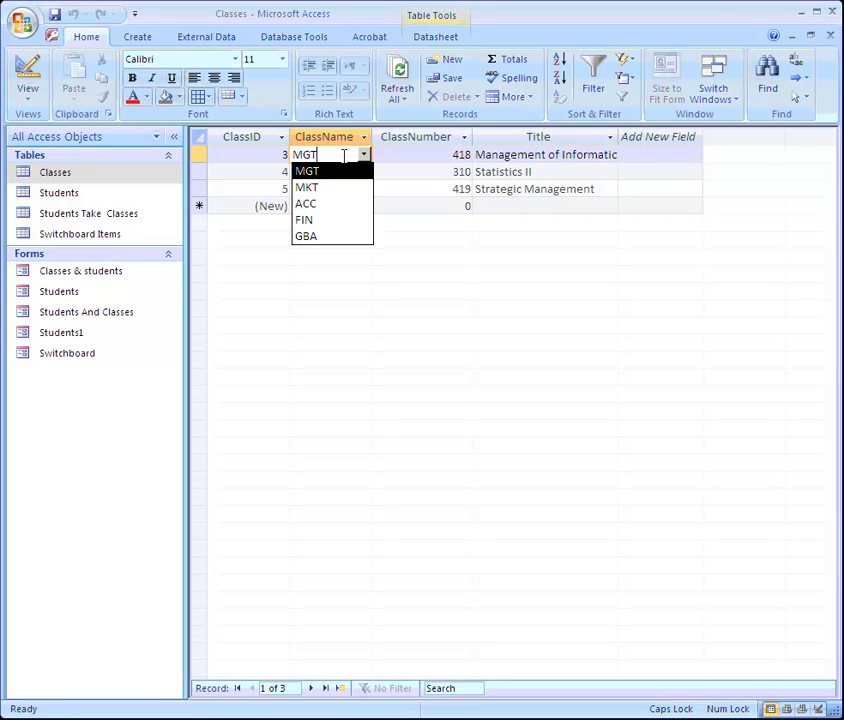
pyautogui.click(394, 170)
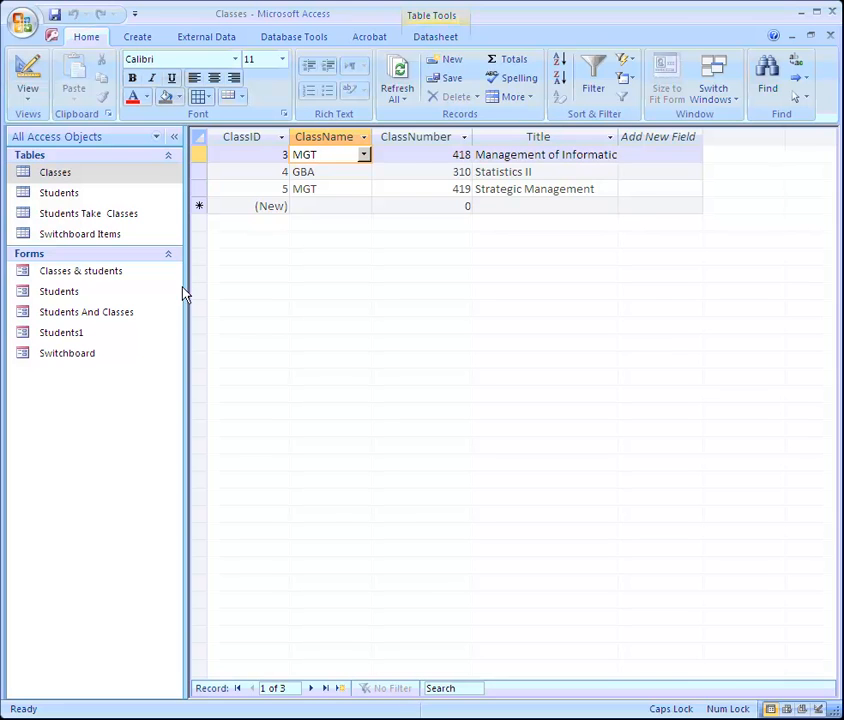
# Step: Open the Students Take Classes table and go to the Class ID of its first record
pyautogui.click(70, 221)
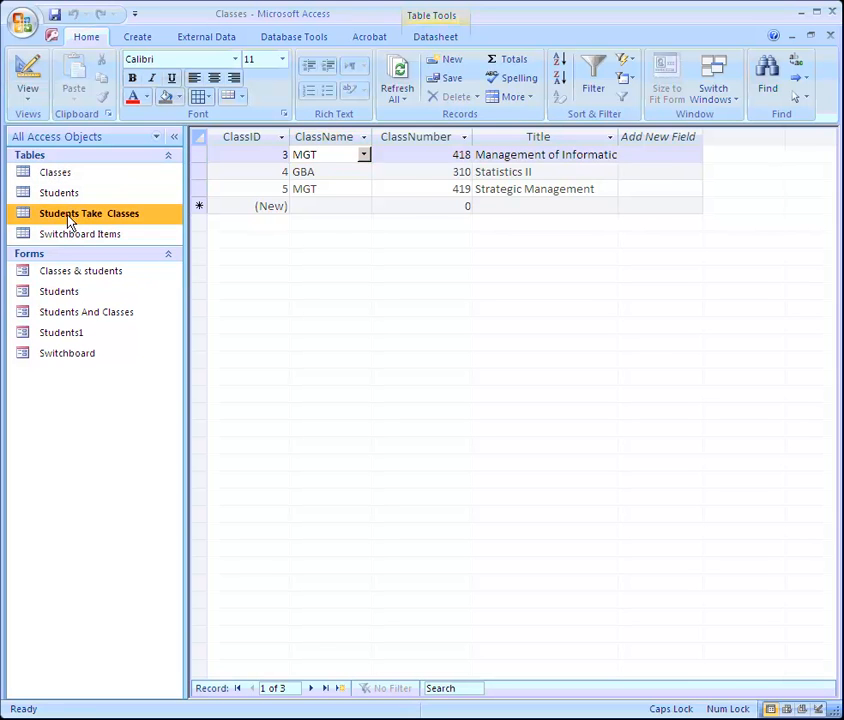
pyautogui.doubleClick(70, 213)
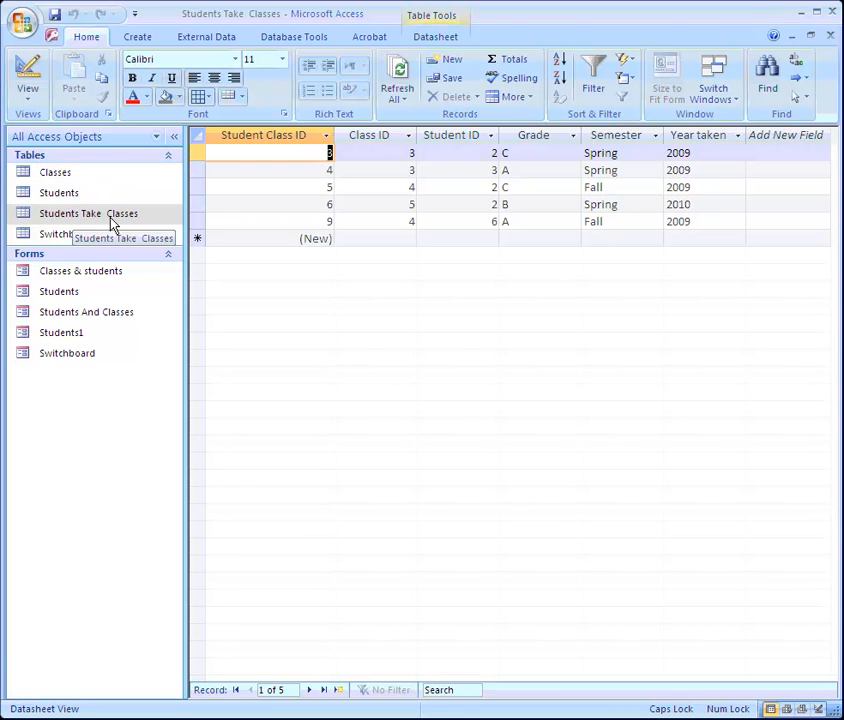
pyautogui.click(410, 153)
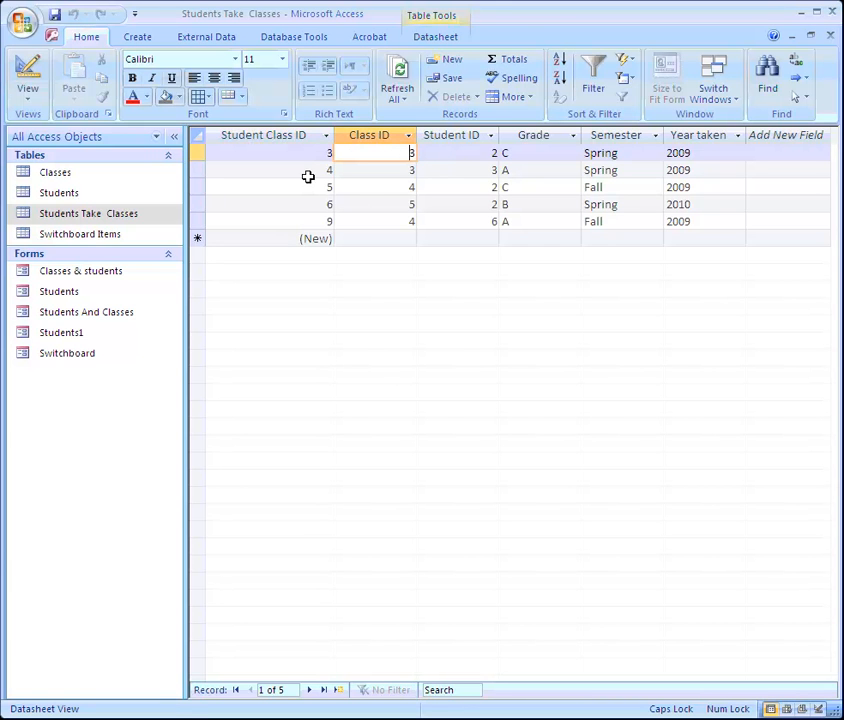
# Step: Examine the first record's fields in Students Take Classes, including the choices offered for Student ID, keeping student 2 selected
pyautogui.click(283, 151)
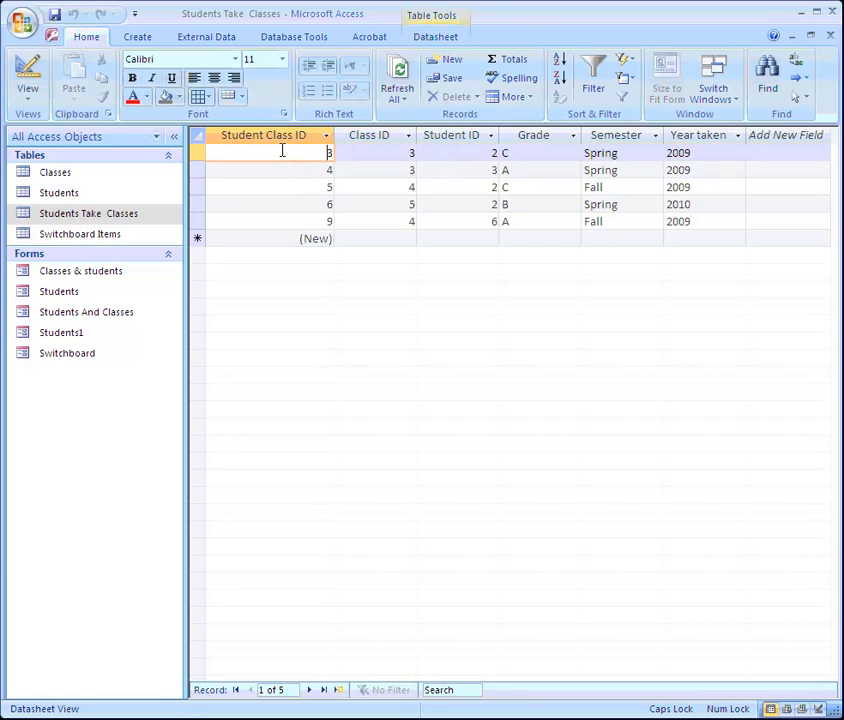
pyautogui.click(480, 152)
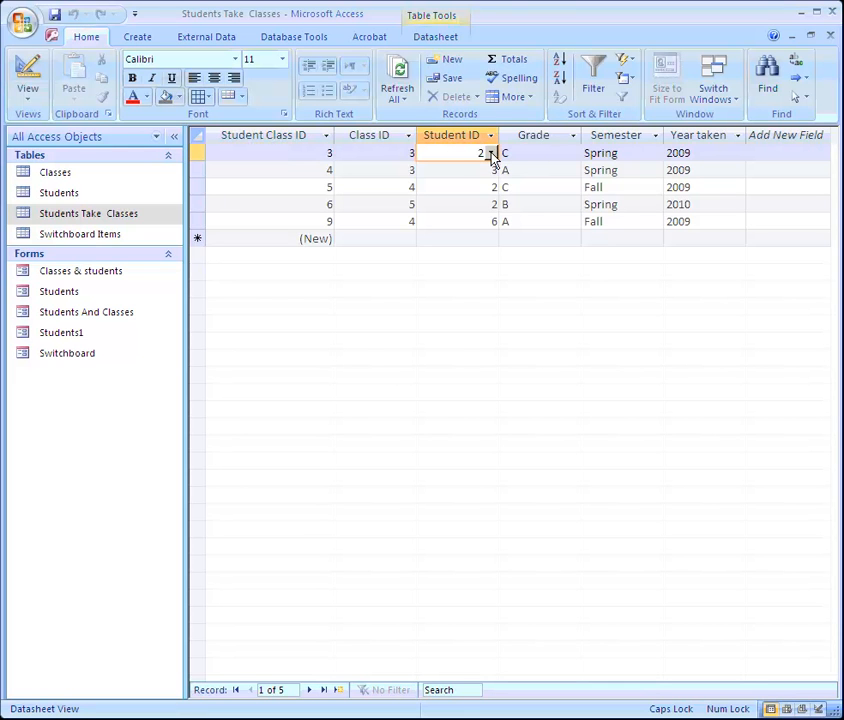
pyautogui.click(490, 153)
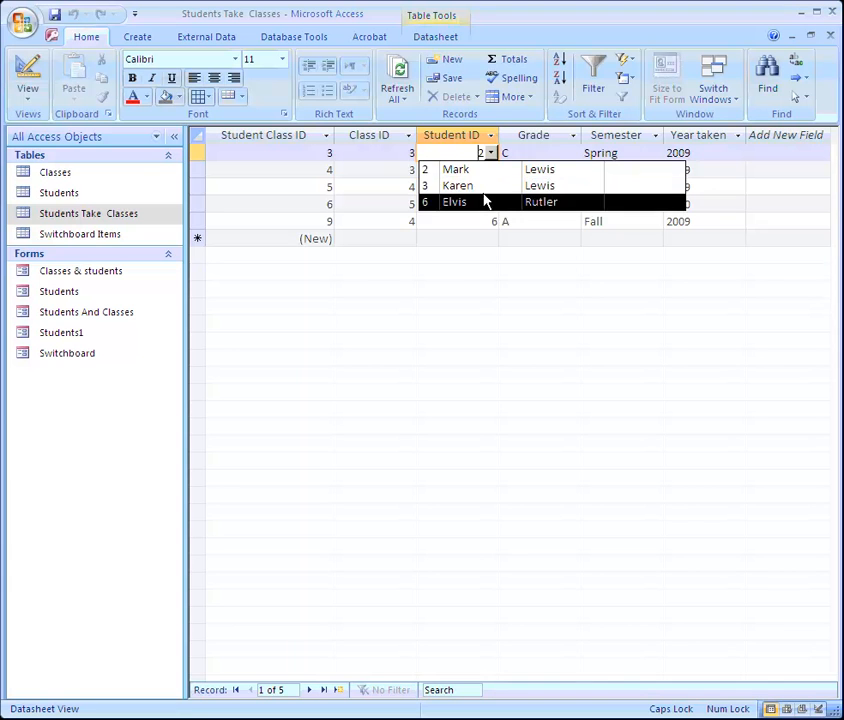
pyautogui.click(480, 170)
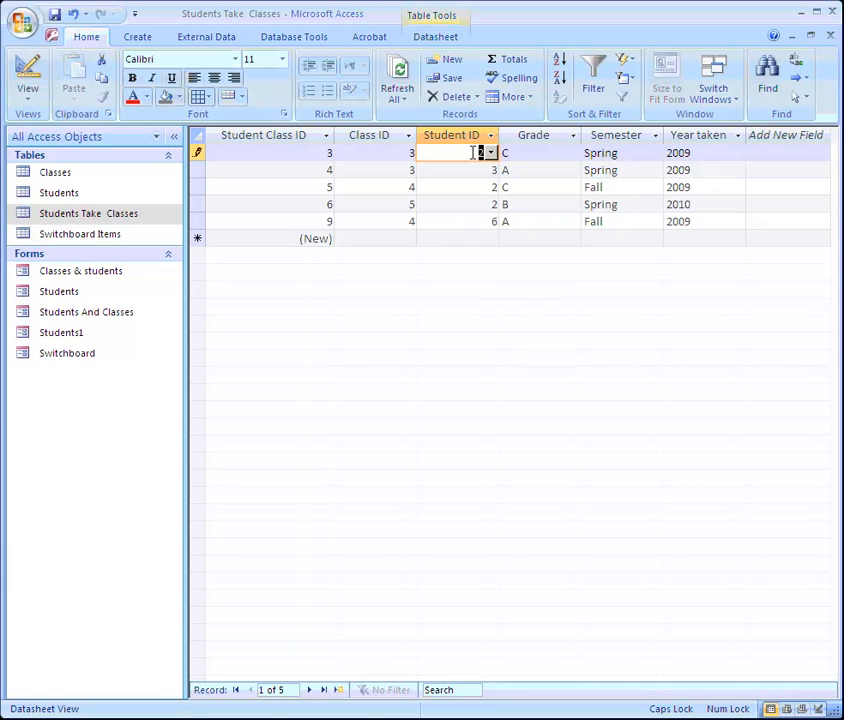
pyautogui.click(507, 152)
pyautogui.click(632, 155)
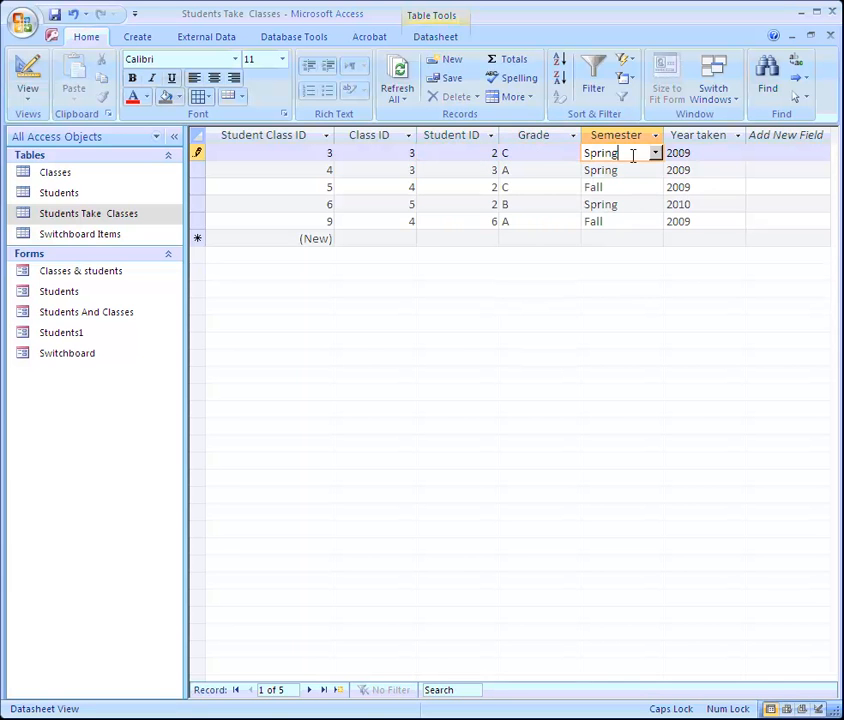
pyautogui.click(695, 153)
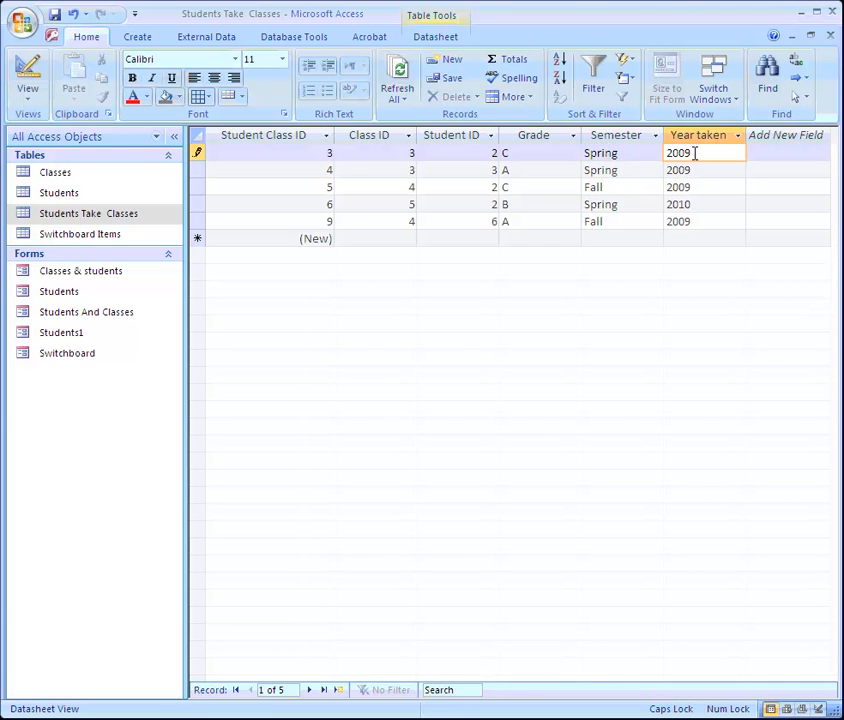
pyautogui.click(385, 152)
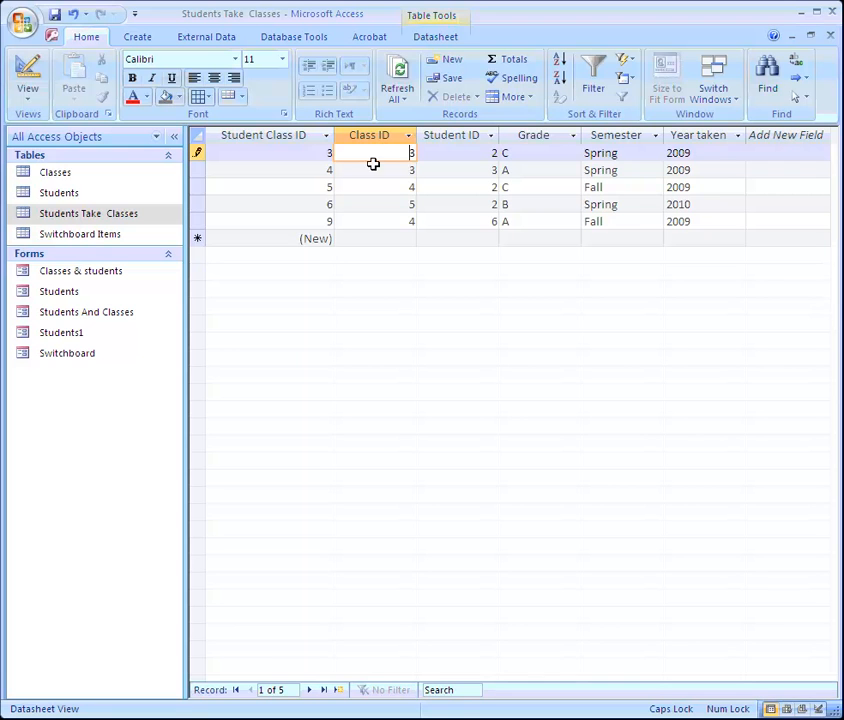
# Step: Inspect ClassID's data type in the Students Take Classes design and the matching ClassID key in the Classes table
pyautogui.click(27, 74)
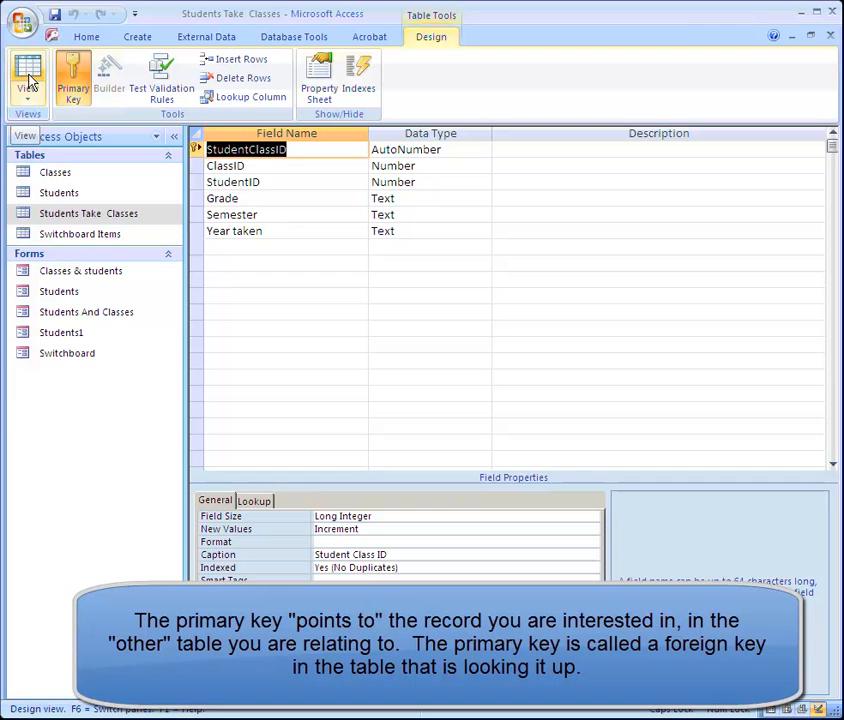
pyautogui.click(429, 166)
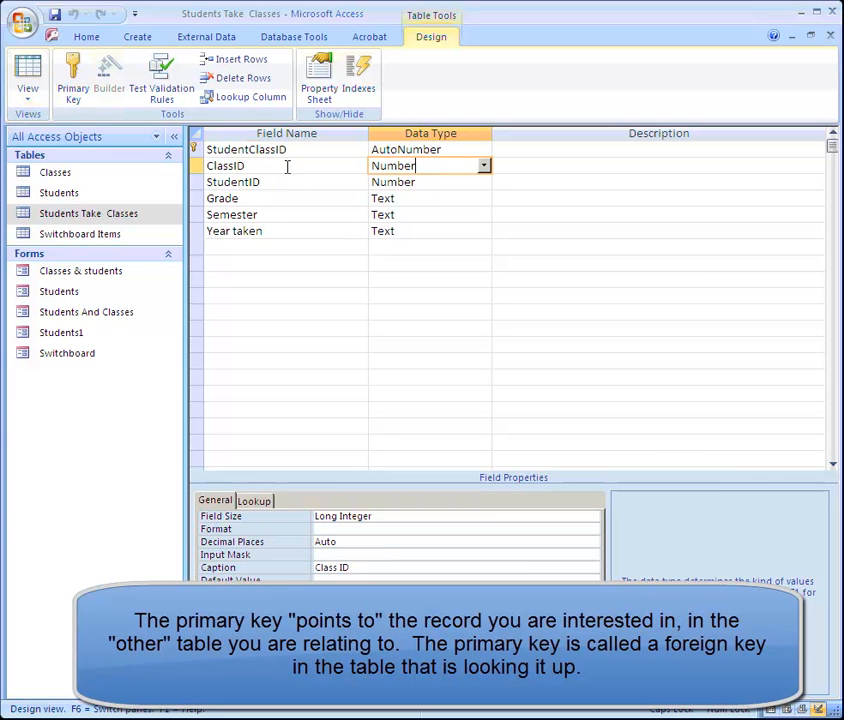
pyautogui.doubleClick(79, 178)
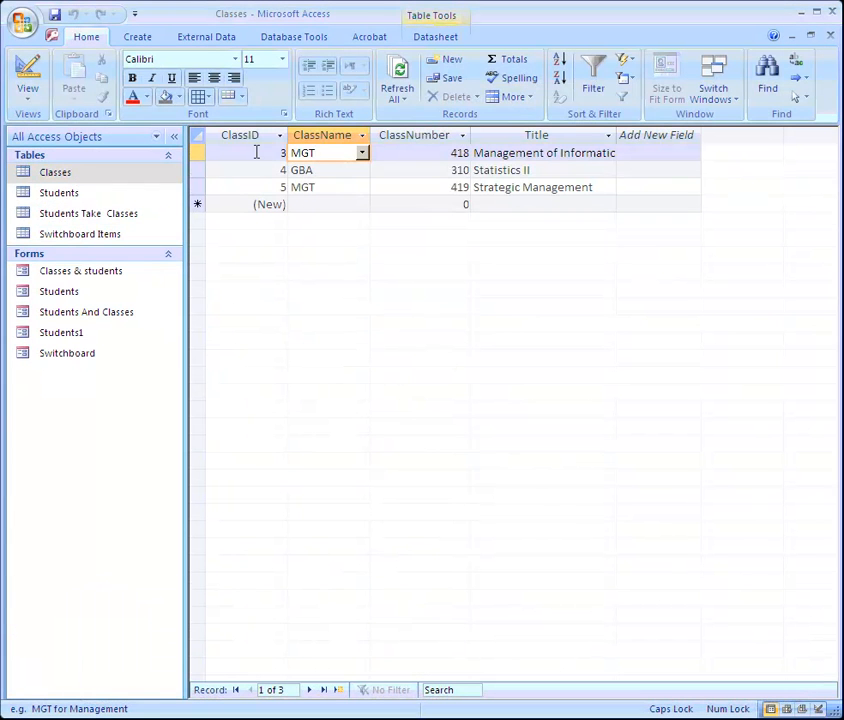
pyautogui.click(258, 152)
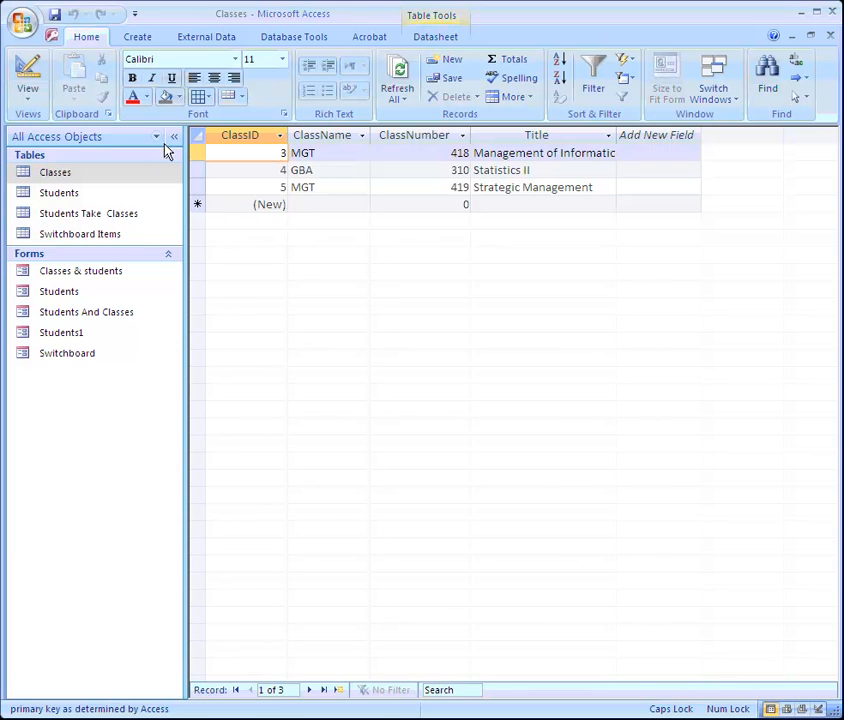
# Step: Start the Lookup Wizard for ClassID in the Students Take Classes design, looking up values from the Classes table
pyautogui.doubleClick(62, 215)
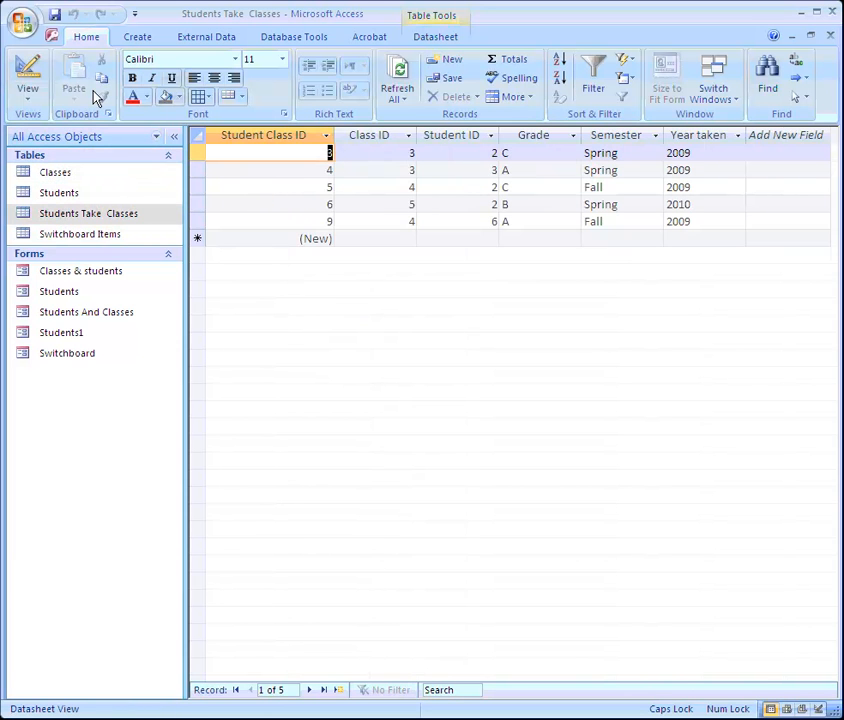
pyautogui.click(28, 72)
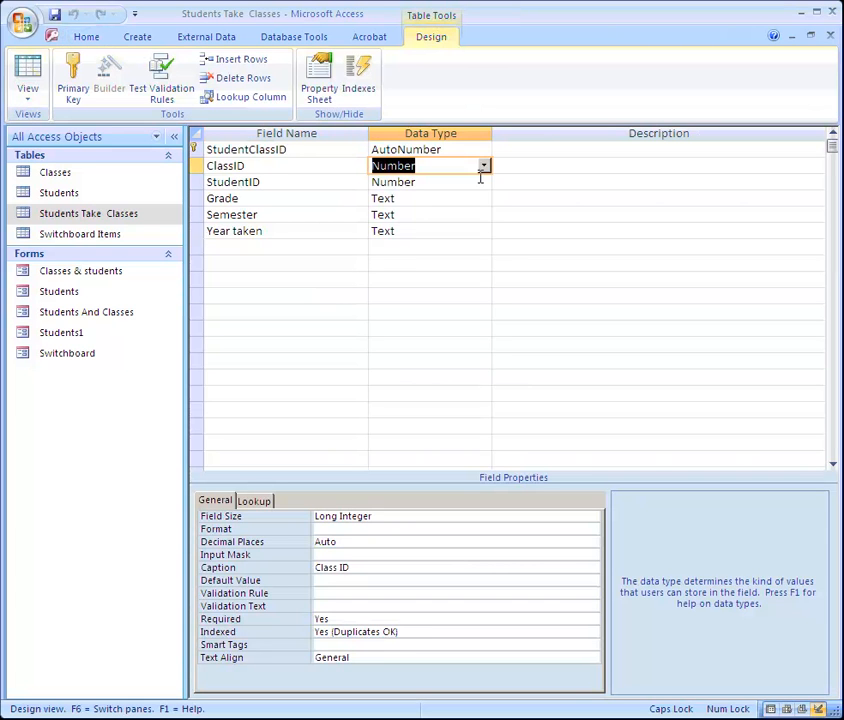
pyautogui.click(484, 166)
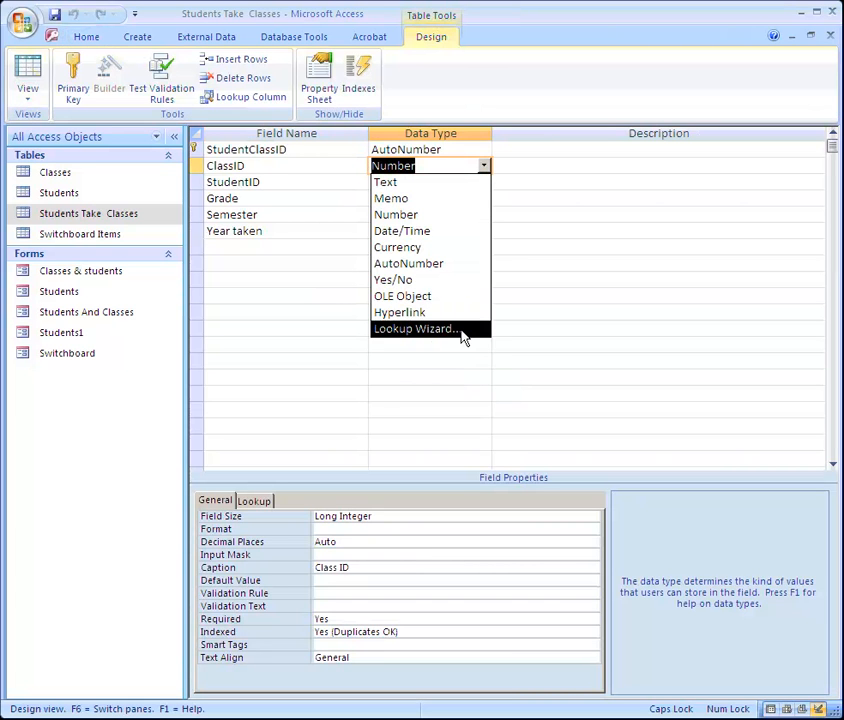
pyautogui.click(463, 336)
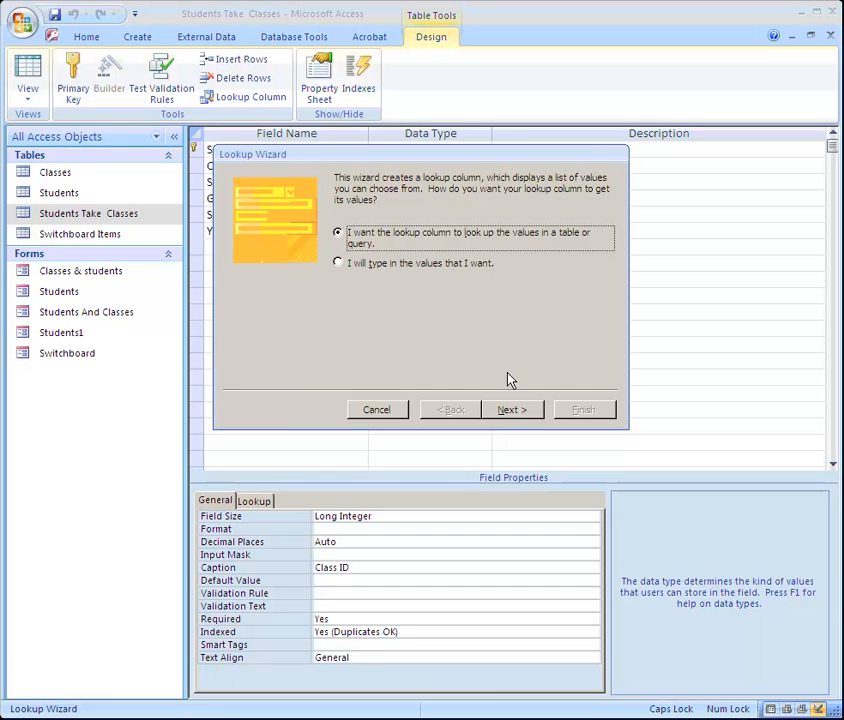
pyautogui.click(507, 412)
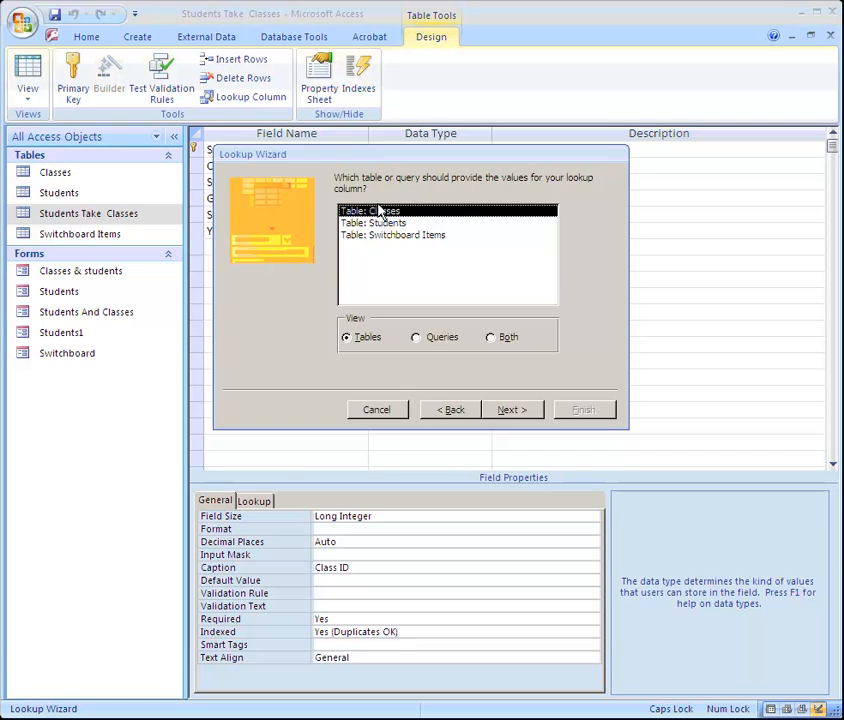
pyautogui.moveTo(380, 158); pyautogui.dragTo(378, 211)
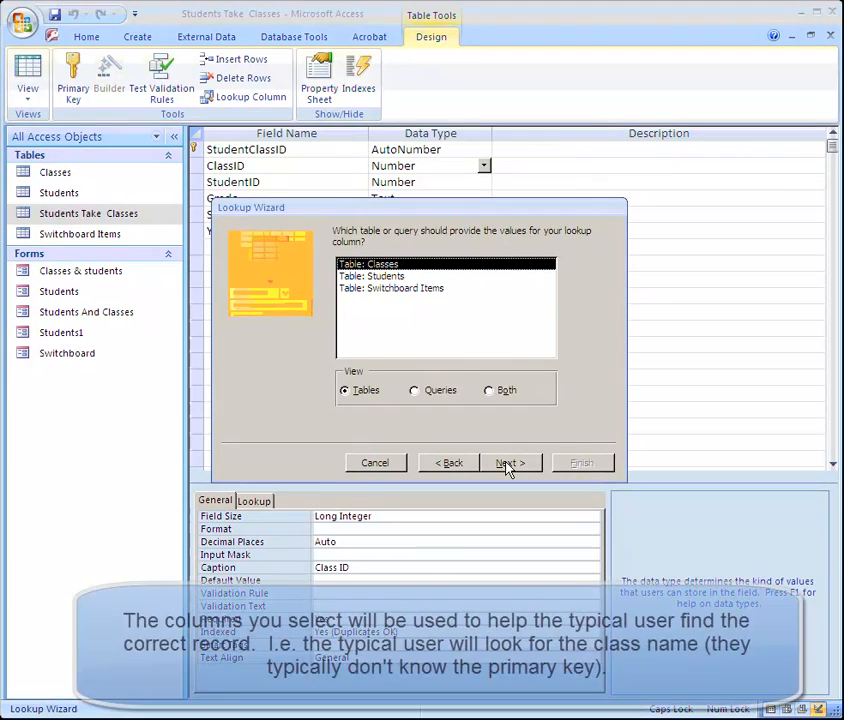
pyautogui.click(508, 465)
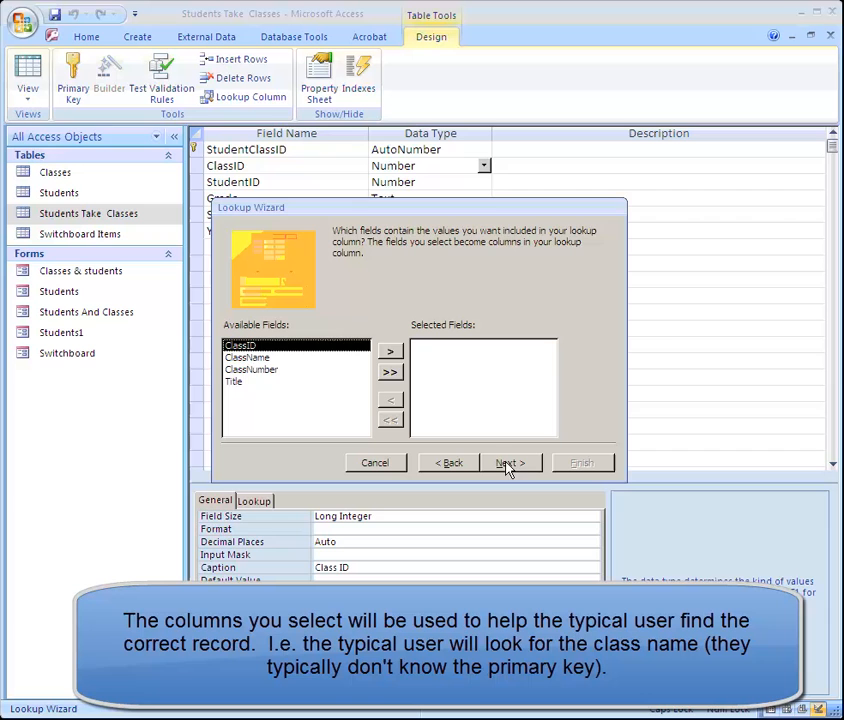
# Step: Include all the fields, ClassID, ClassName, ClassNumber and Title, as columns of the lookup
pyautogui.click(389, 373)
pyautogui.click(434, 346)
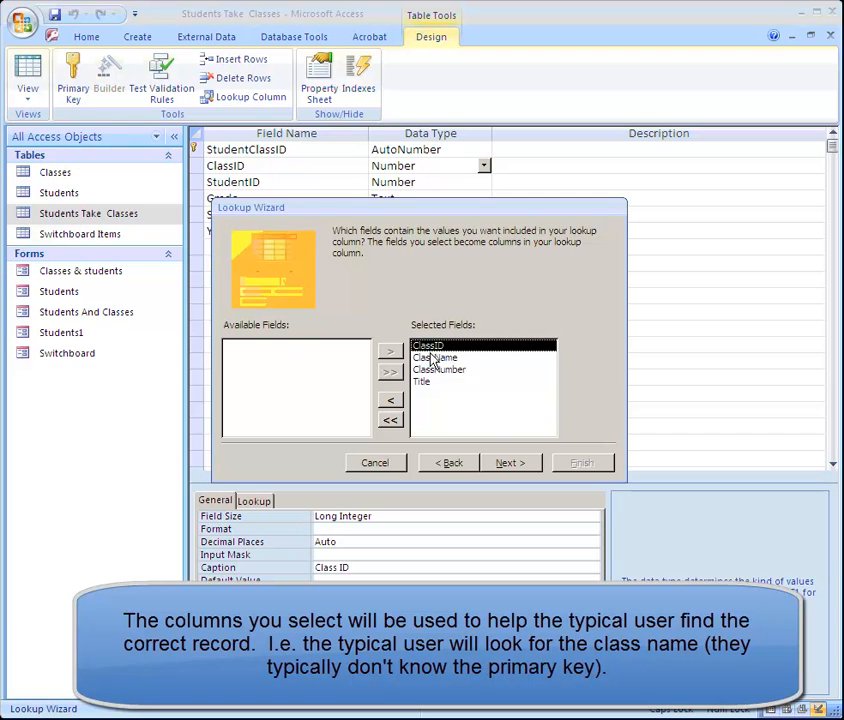
pyautogui.click(433, 358)
pyautogui.click(435, 382)
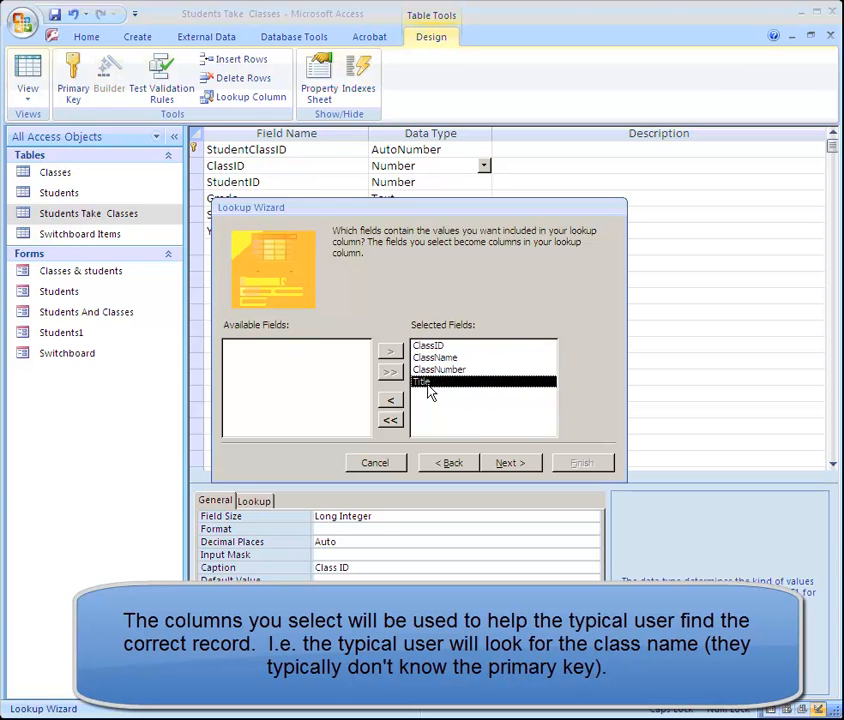
pyautogui.click(433, 347)
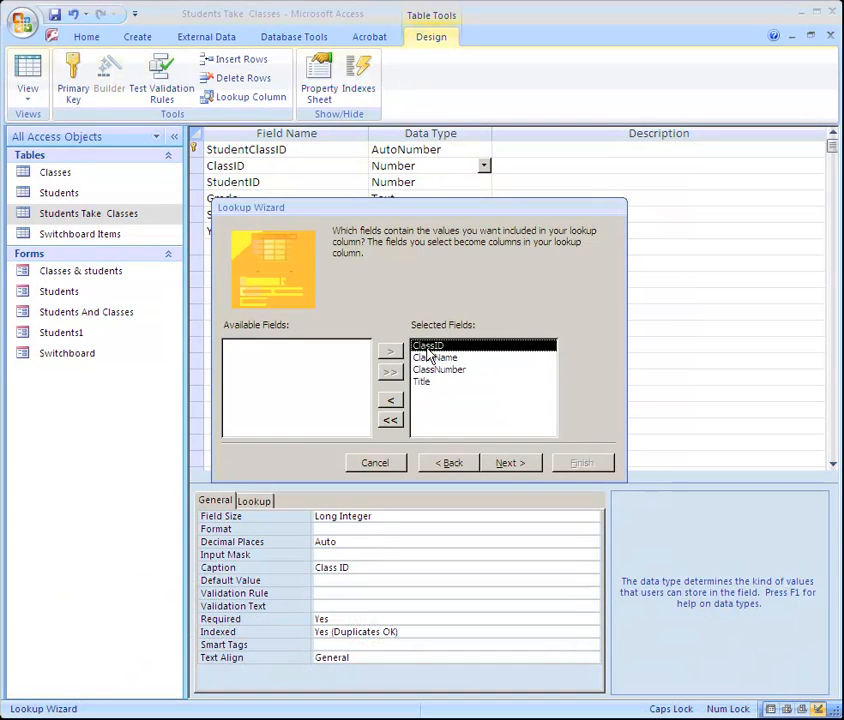
pyautogui.click(508, 463)
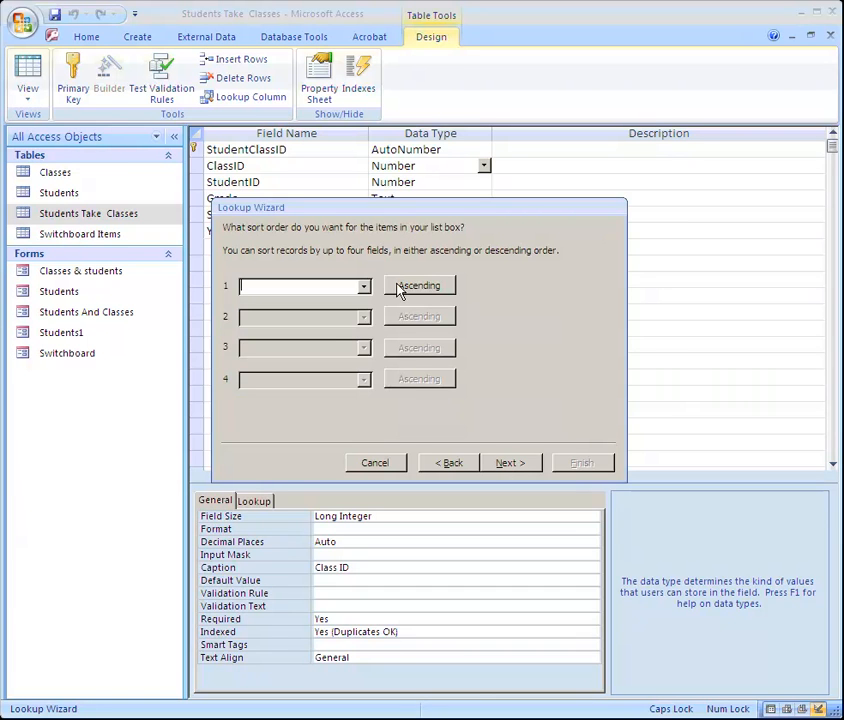
# Step: Sort the lookup list by ClassName and then by ClassNumber, both ascending
pyautogui.click(364, 286)
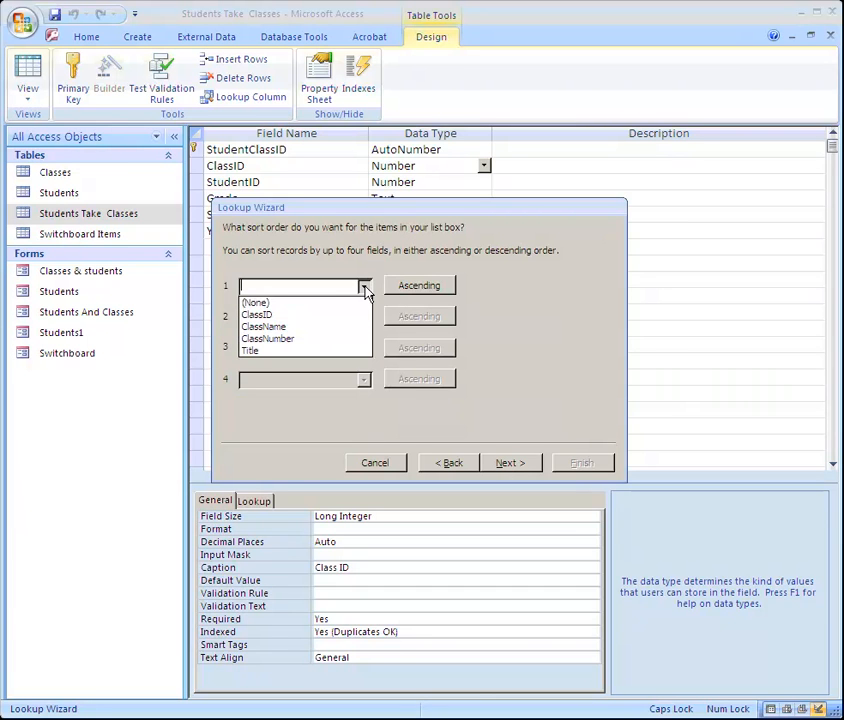
pyautogui.click(320, 328)
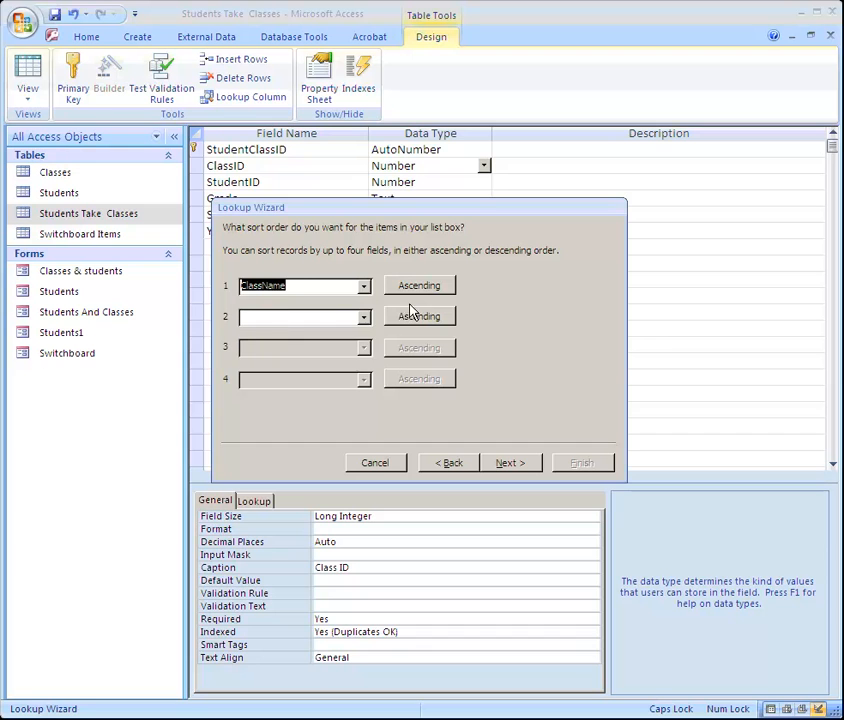
pyautogui.click(364, 318)
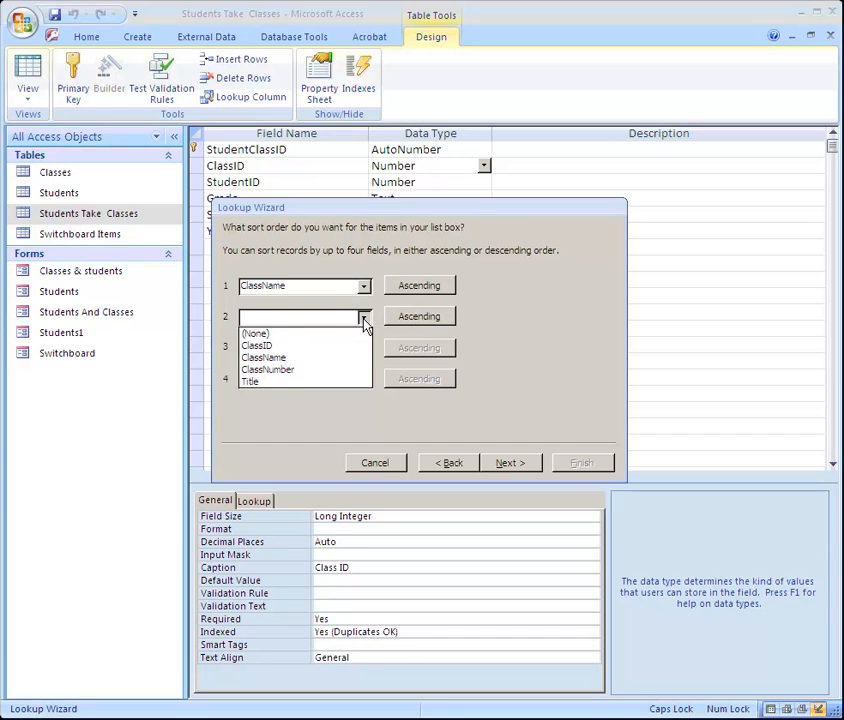
pyautogui.click(324, 370)
pyautogui.click(508, 465)
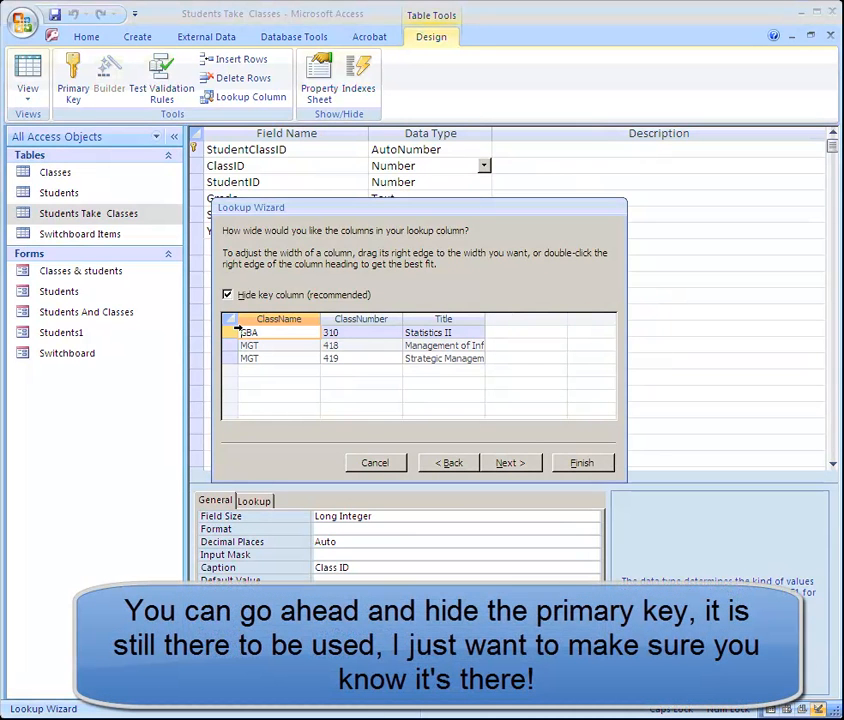
# Step: Unhide the key column in the lookup and narrow the ClassID column to about the width of its heading
pyautogui.click(227, 295)
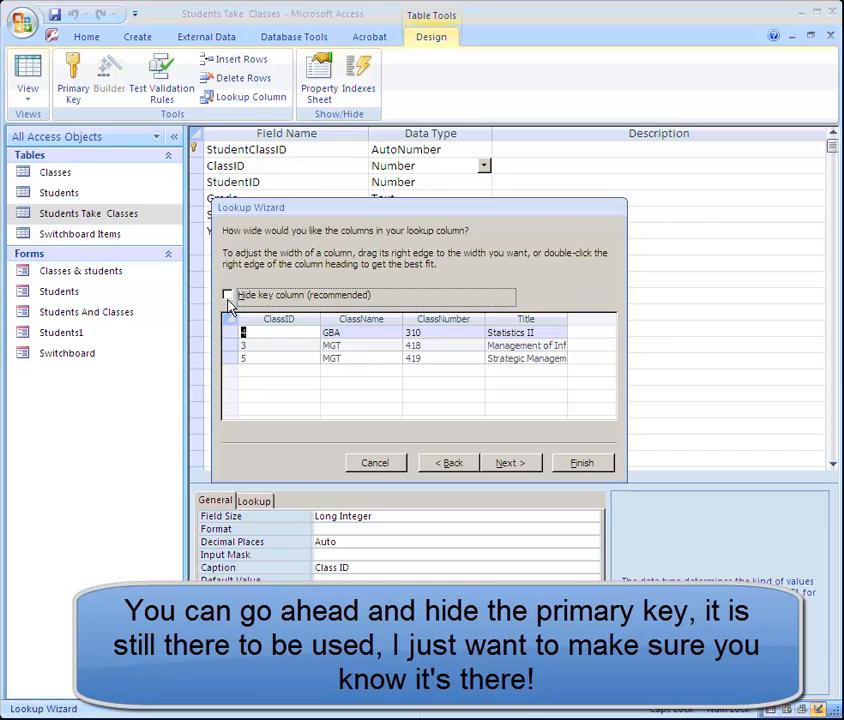
pyautogui.moveTo(321, 319); pyautogui.dragTo(272, 320)
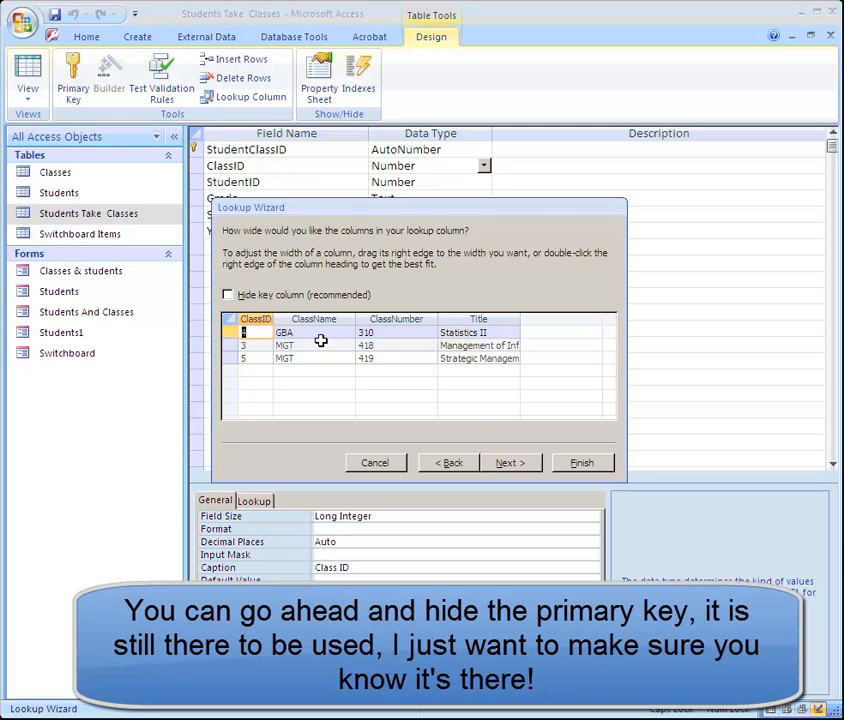
pyautogui.click(509, 463)
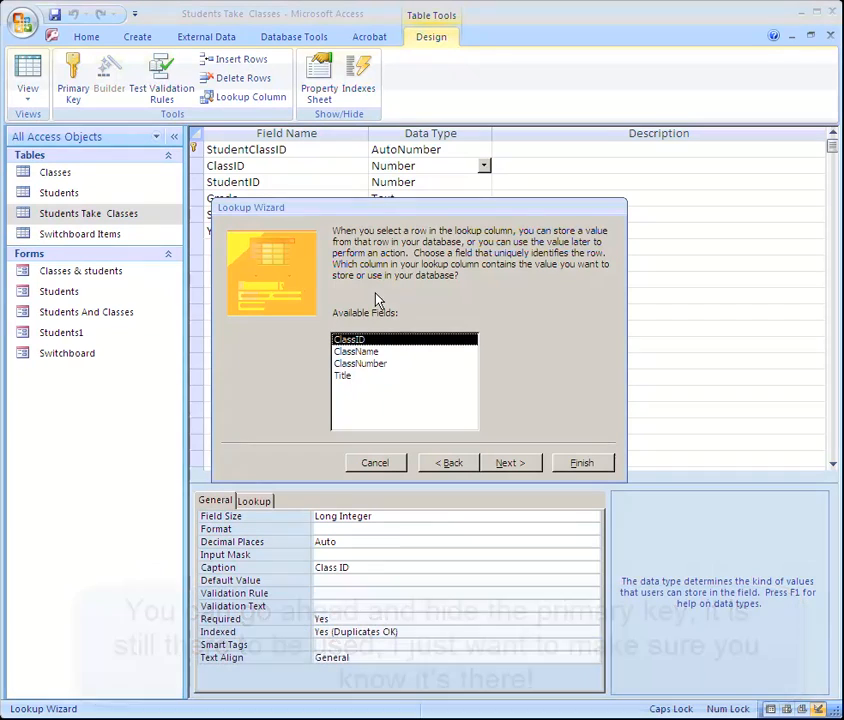
# Step: Store ClassID as the lookup's value, keep the label ClassID, and finish the wizard, saving the table so the relationship is created
pyautogui.click(352, 364)
pyautogui.click(348, 340)
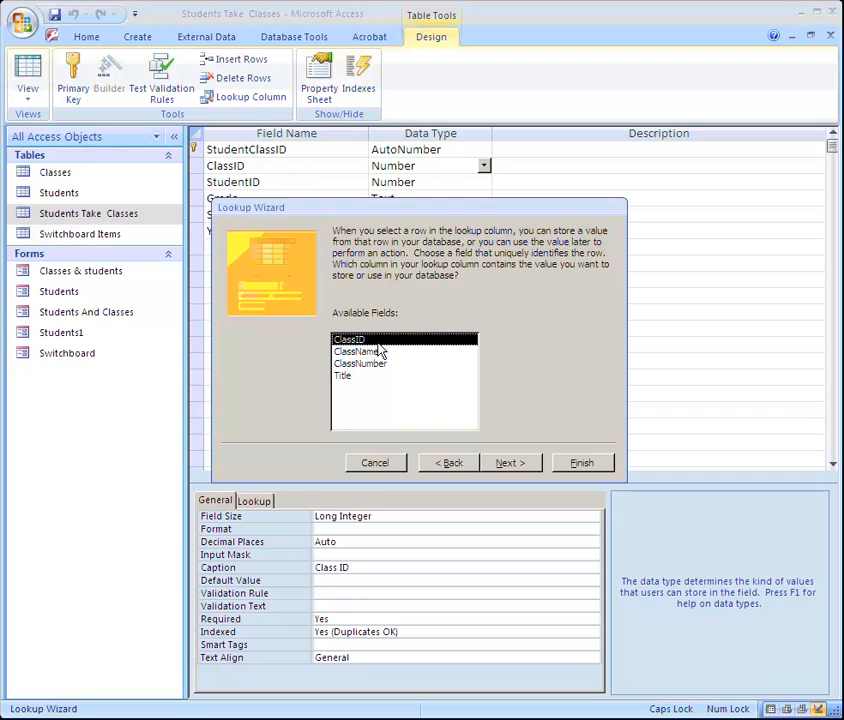
pyautogui.click(512, 468)
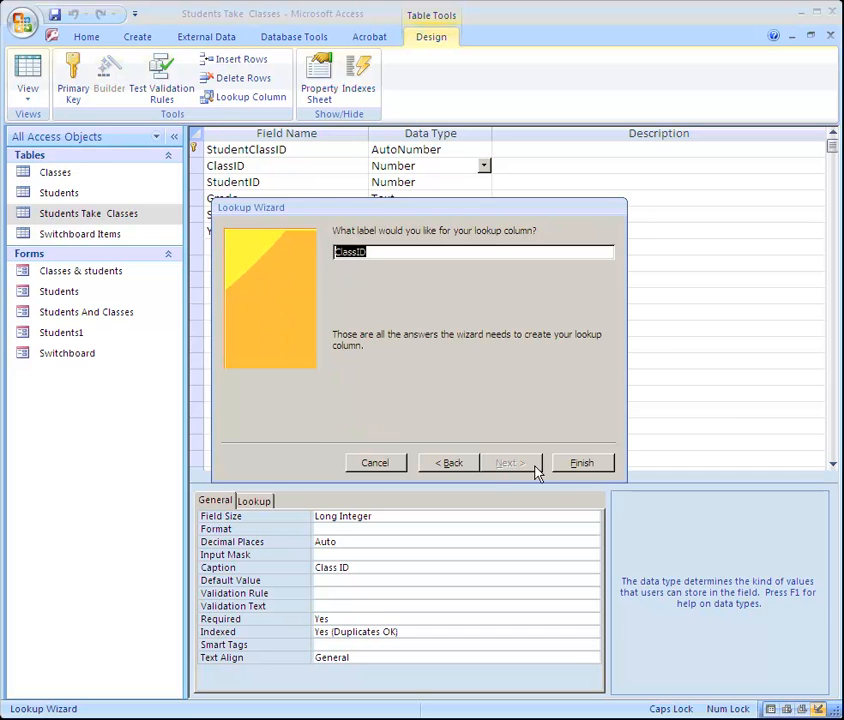
pyautogui.click(581, 463)
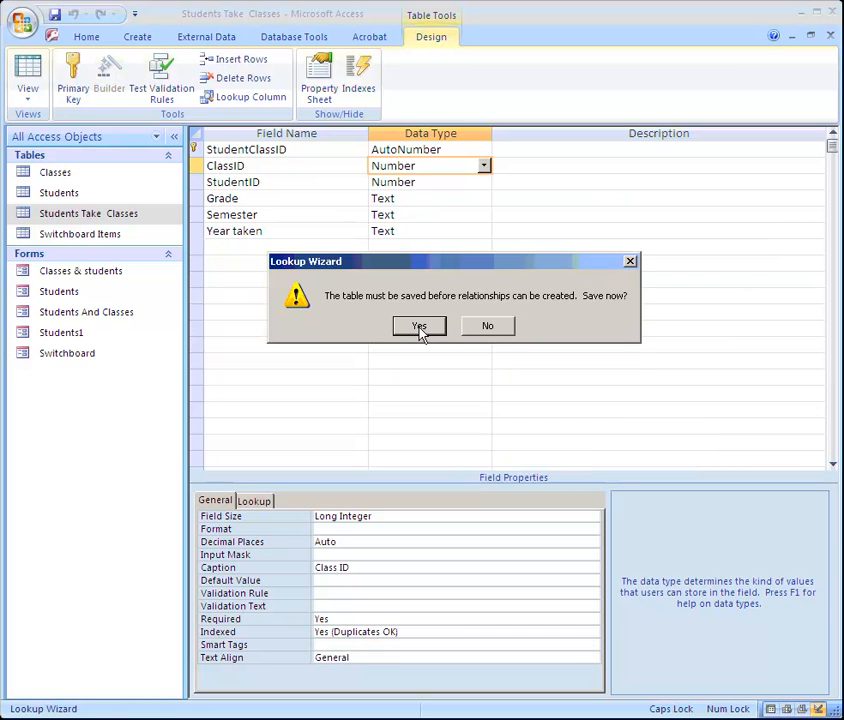
pyautogui.click(419, 328)
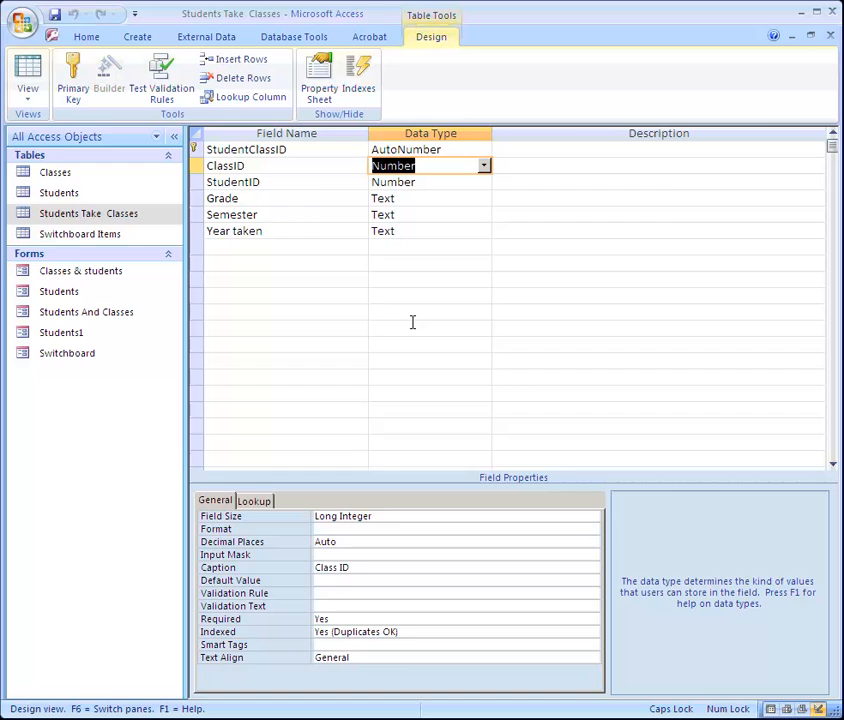
# Step: In the table's datasheet, pick class 3 (MGT 418) for the first record's Class ID and class 4 (GBA 310) for the third record's
pyautogui.click(30, 77)
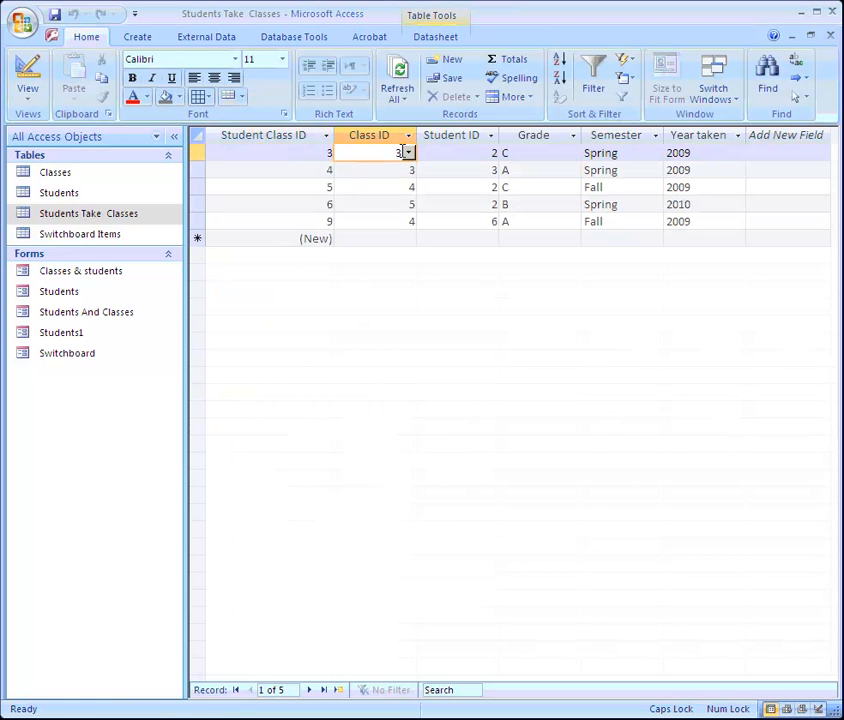
pyautogui.click(408, 153)
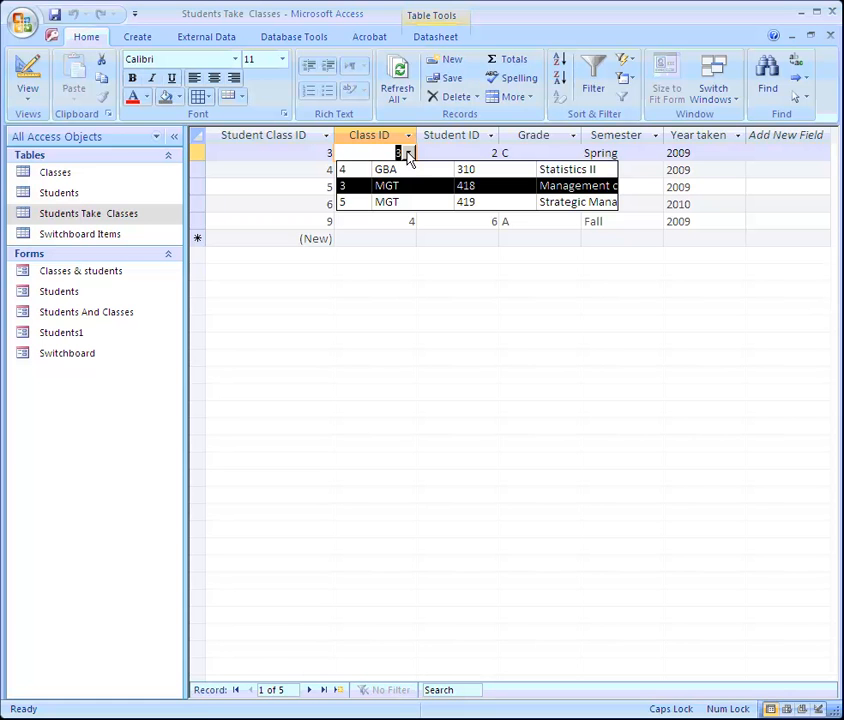
pyautogui.click(477, 187)
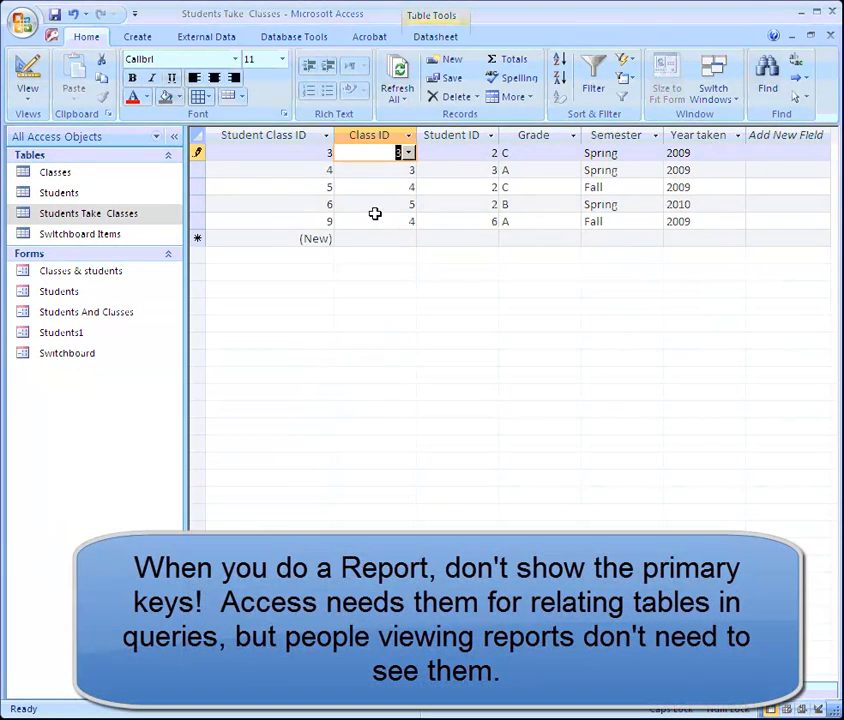
pyautogui.click(409, 187)
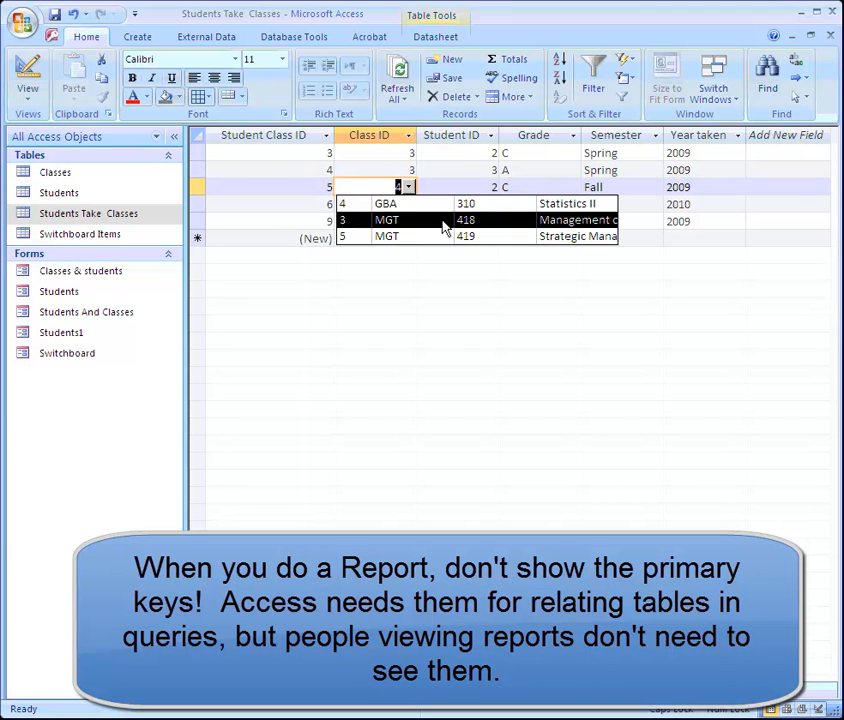
pyautogui.click(357, 205)
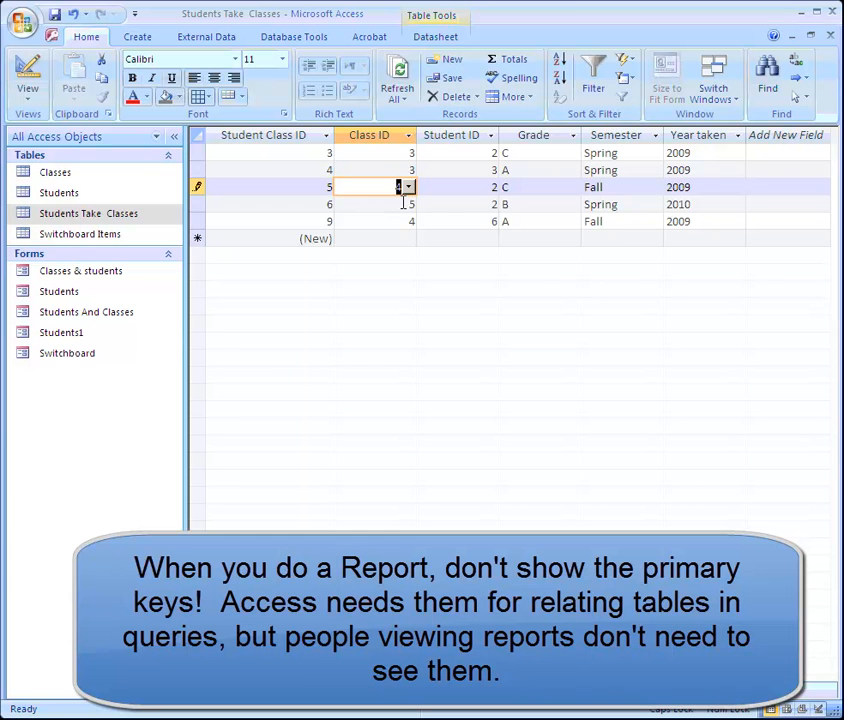
# Step: Show the Class ID choices for the second record and close the list without changing the value
pyautogui.click(406, 204)
pyautogui.click(405, 170)
pyautogui.click(409, 170)
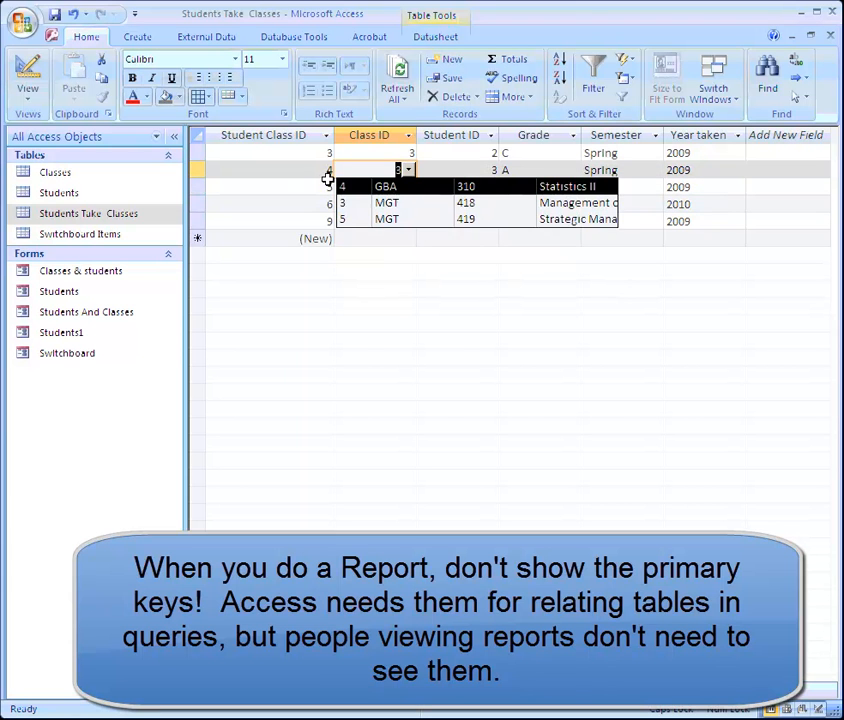
pyautogui.click(299, 153)
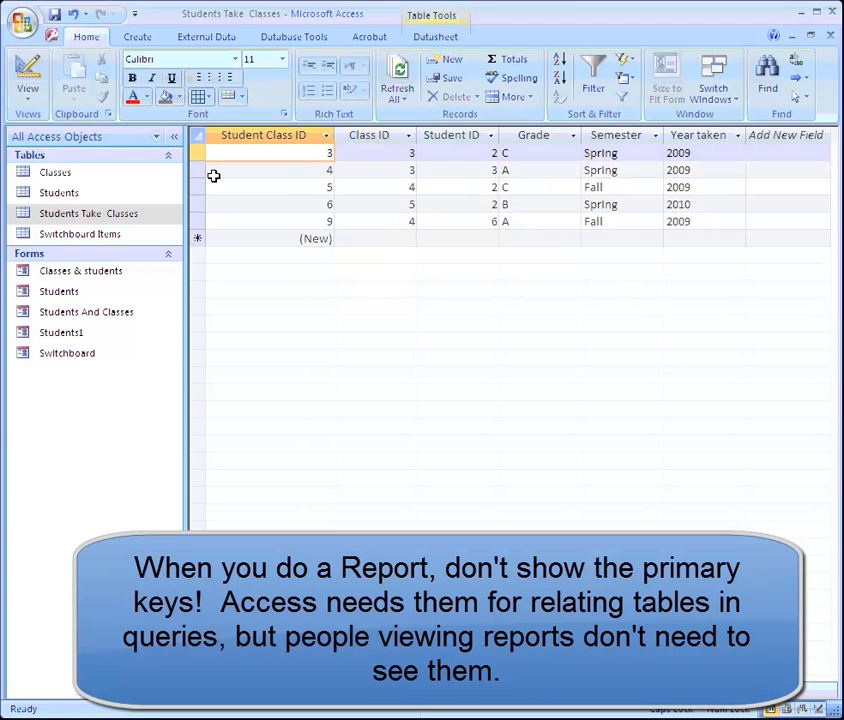